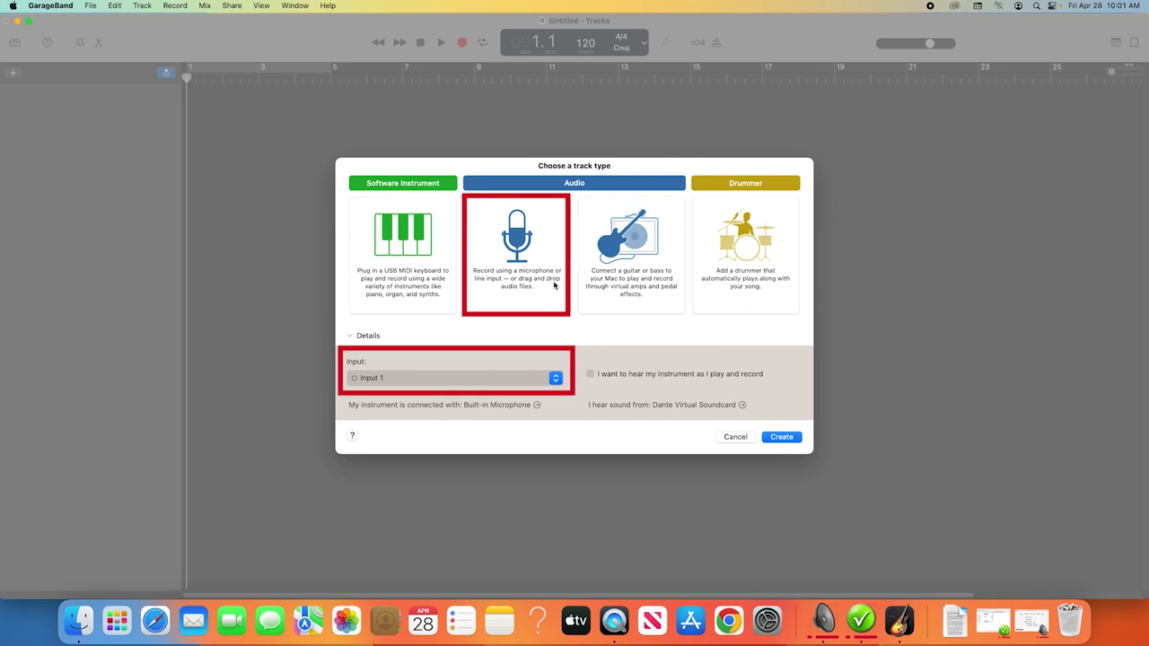
Step: Create the Audio 1 track with Input 1 as the recording source
{"action": "left_click", "coordinate": [556, 378]}
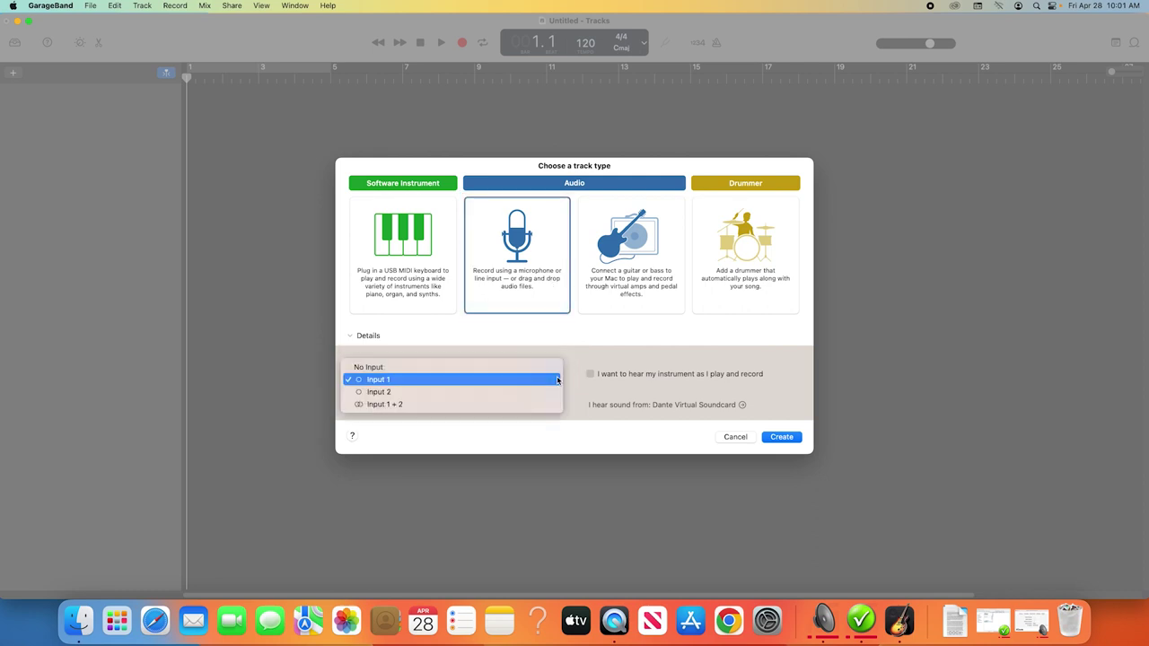
{"action": "left_click", "coordinate": [541, 380]}
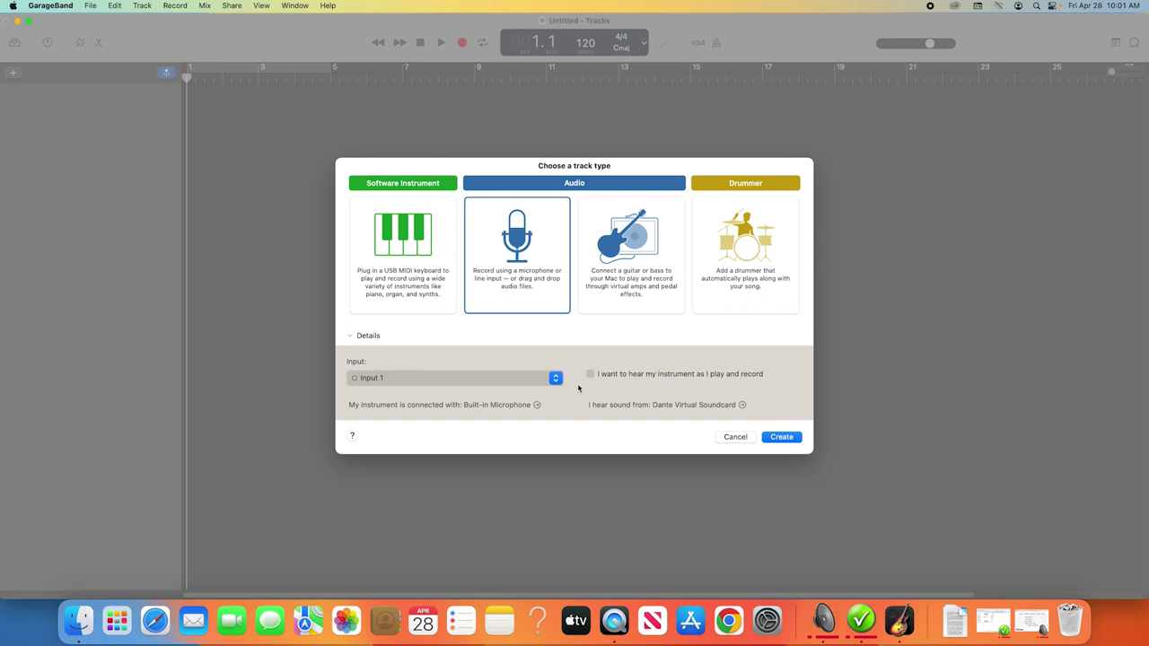
{"action": "left_click", "coordinate": [781, 437]}
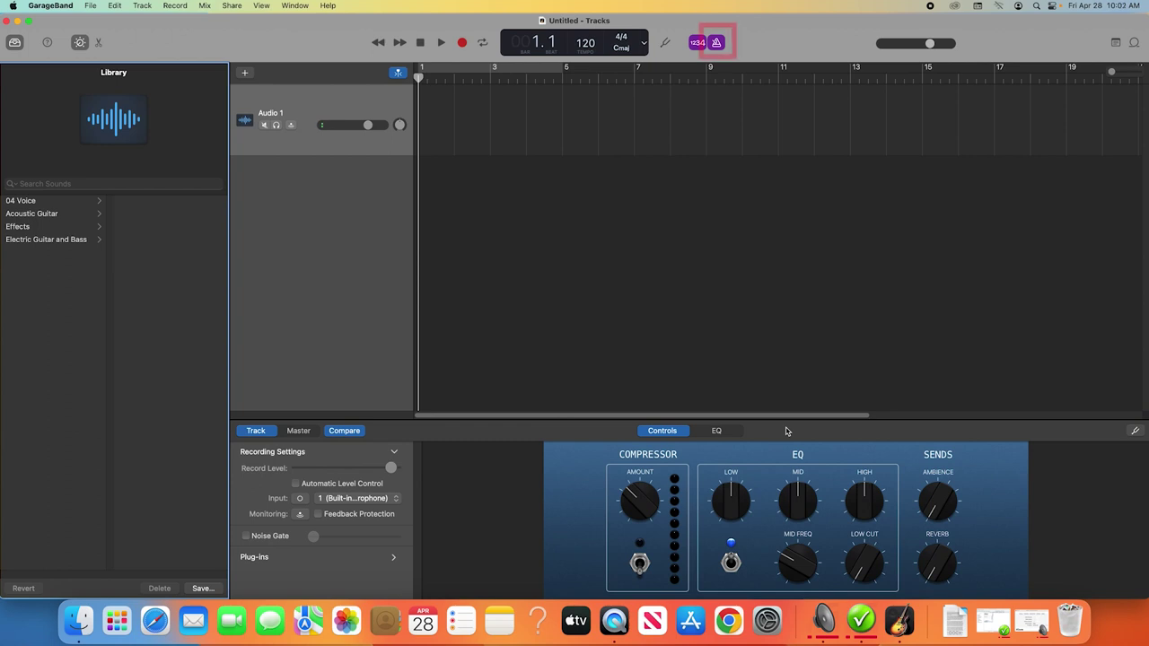
Step: Turn off the metronome and count-in, and set the LCD display to Time
{"action": "left_click", "coordinate": [721, 44]}
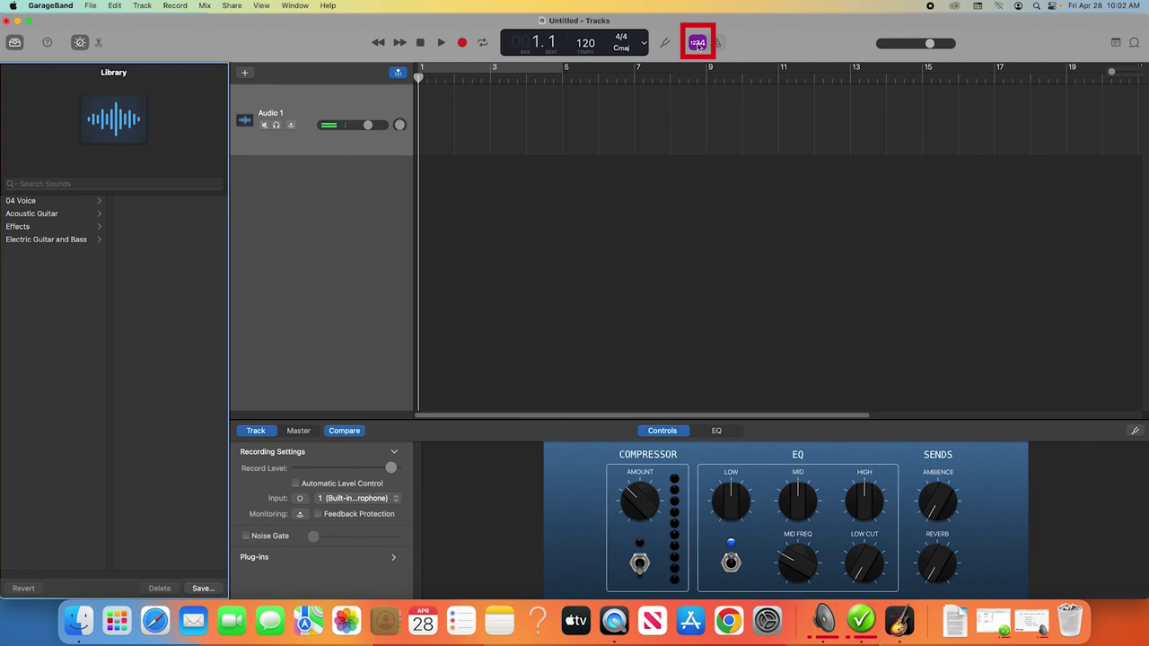
{"action": "left_click", "coordinate": [698, 45]}
{"action": "left_click", "coordinate": [643, 43]}
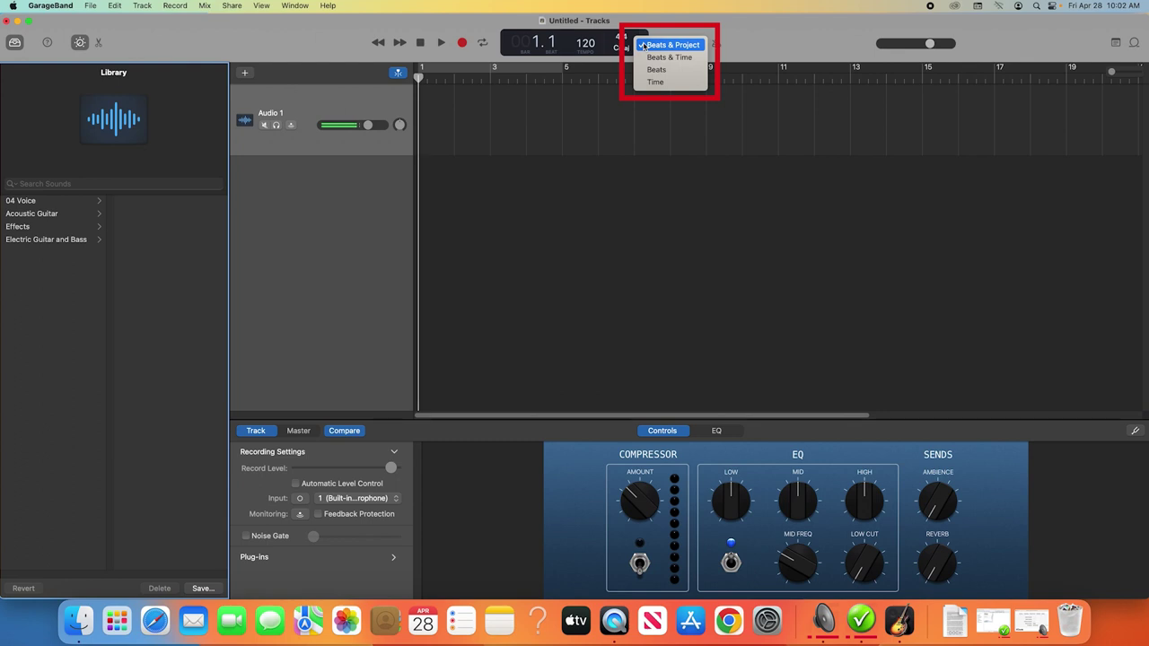
{"action": "left_click", "coordinate": [668, 81]}
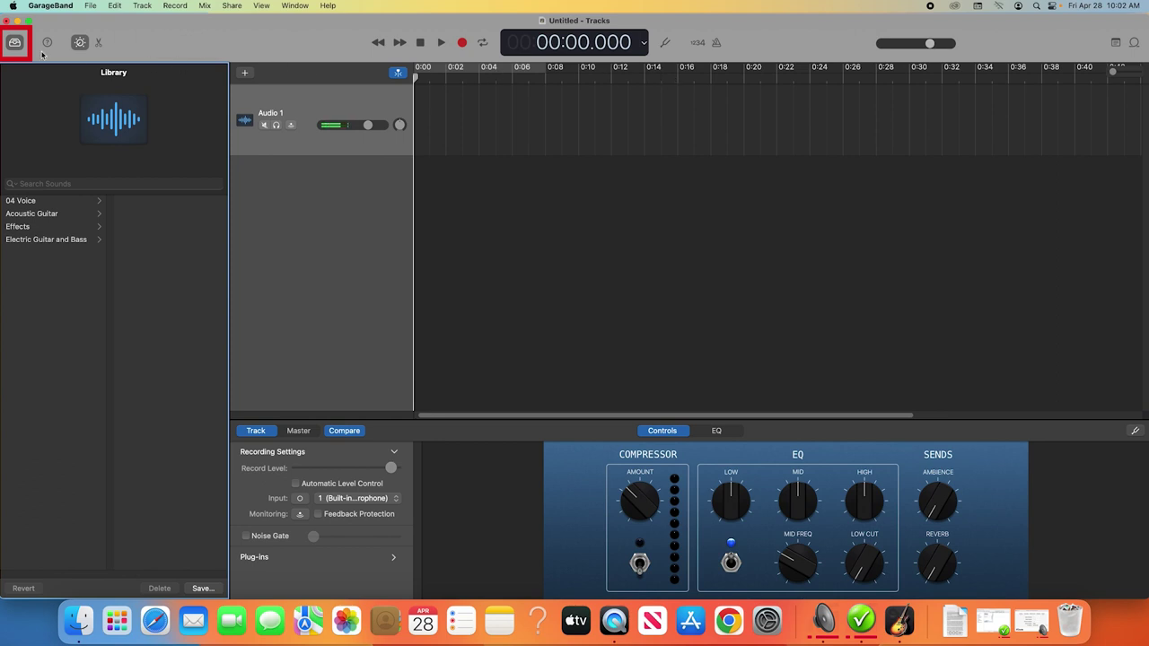
Step: Close the Library, reopen it, and close it again so tracks span the window
{"action": "left_click", "coordinate": [14, 43]}
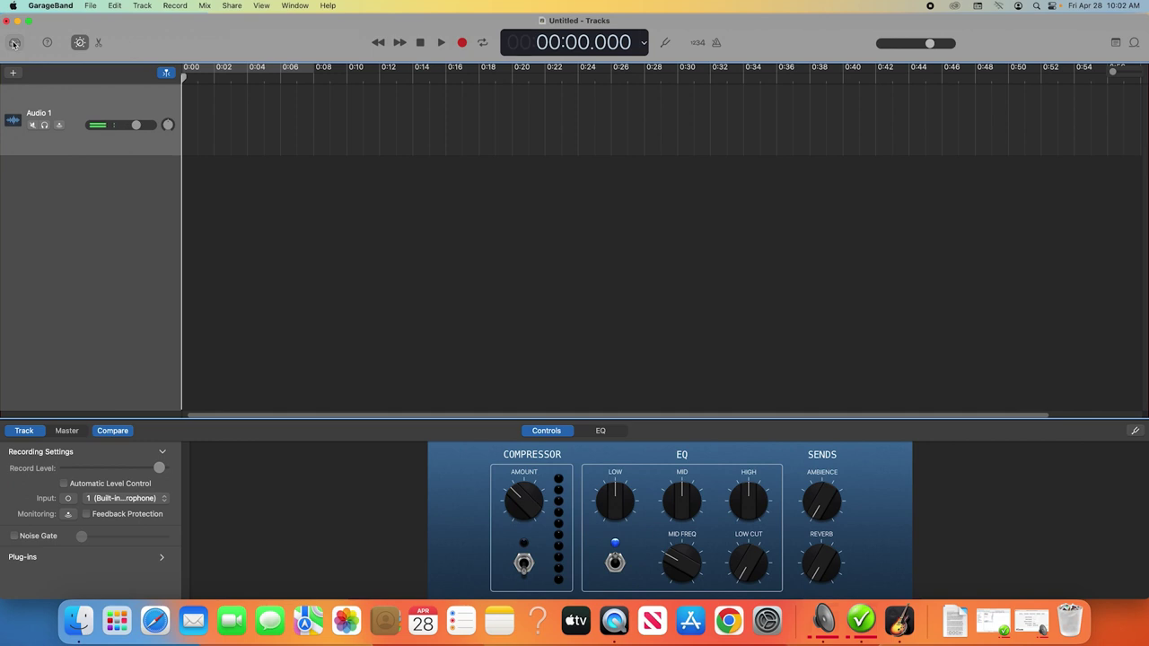
{"action": "left_click", "coordinate": [13, 43]}
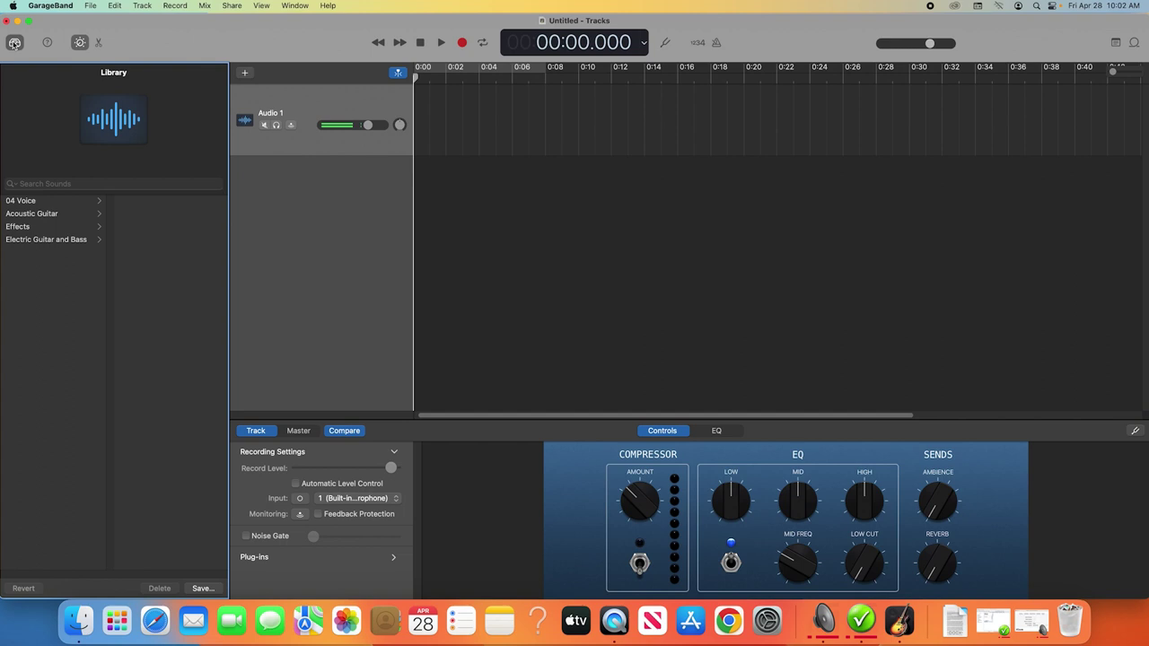
{"action": "left_click", "coordinate": [14, 43]}
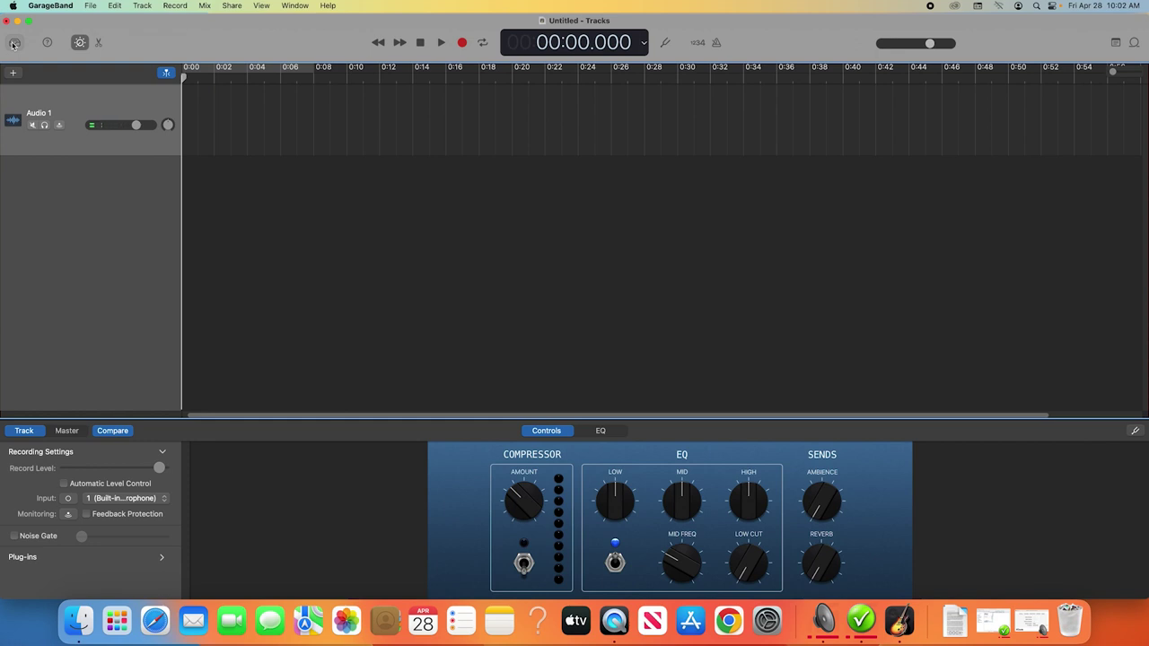
Step: Rename the Audio 1 track to 'Track1'
{"action": "double_click", "coordinate": [42, 114]}
{"action": "type", "text": "Track1"}
{"action": "key", "text": "Return"}
Step: Try Track1's mute, solo, volume (+6.0 dB) and input, then revert each
{"action": "left_click", "coordinate": [33, 125]}
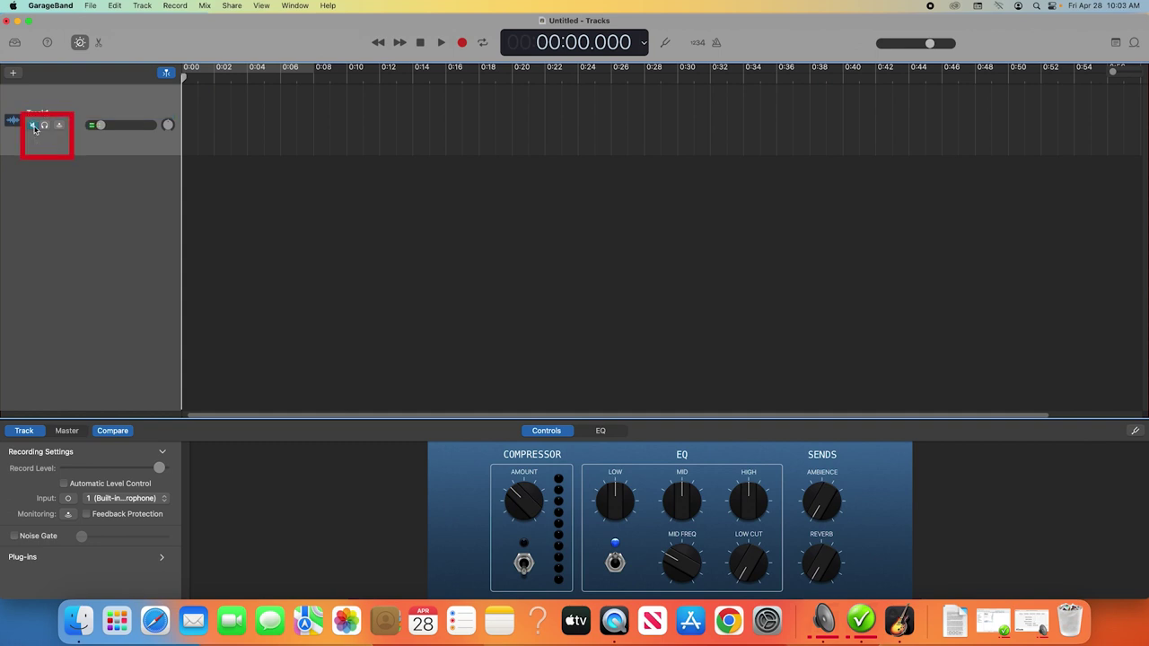
{"action": "left_click", "coordinate": [33, 126]}
{"action": "left_click", "coordinate": [46, 125]}
{"action": "left_click", "coordinate": [45, 126]}
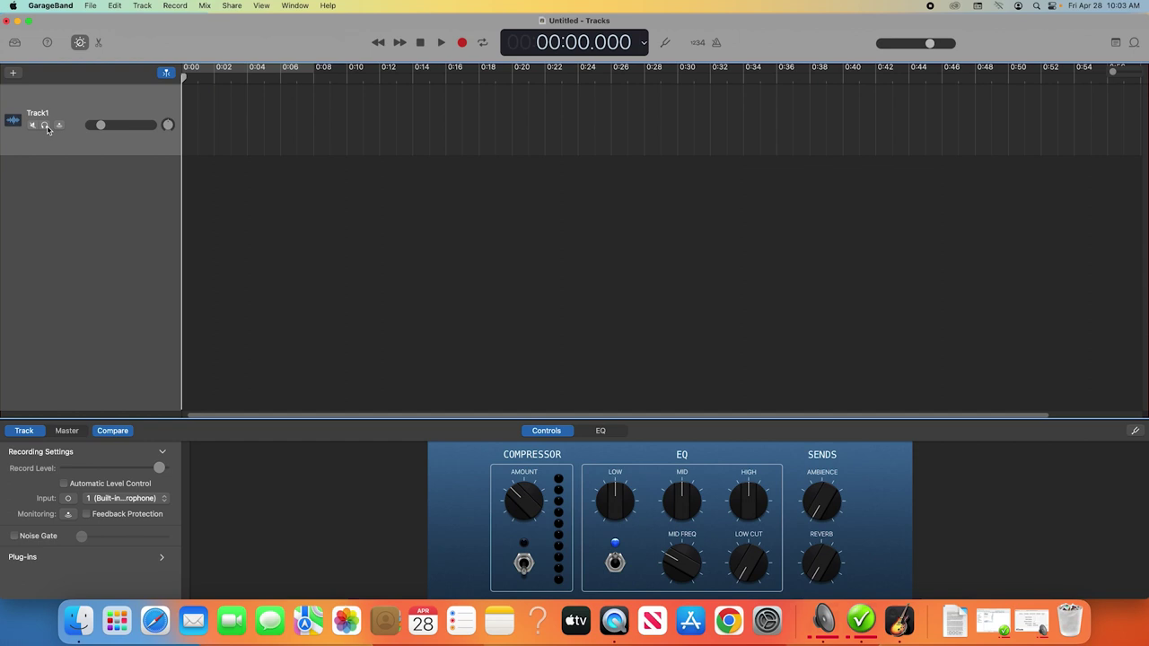
{"action": "left_click_drag", "start_coordinate": [100, 125], "coordinate": [171, 125]}
{"action": "left_click_drag", "start_coordinate": [148, 125], "coordinate": [128, 125]}
{"action": "left_click", "coordinate": [124, 499]}
{"action": "left_click", "coordinate": [124, 501]}
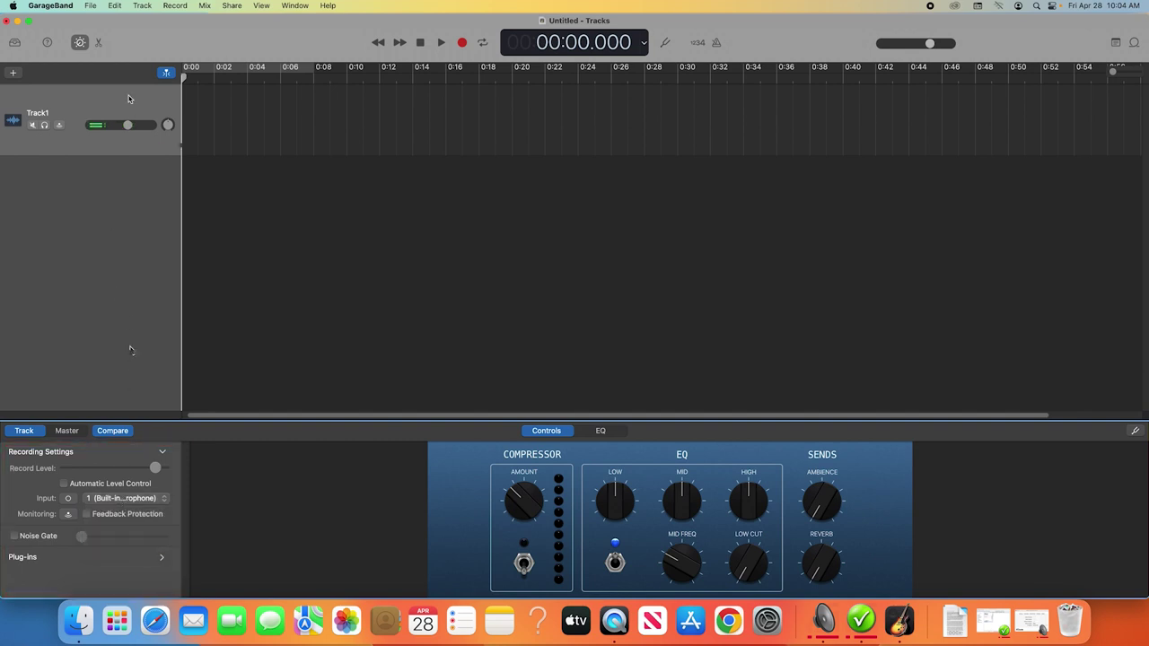
{"action": "left_click", "coordinate": [91, 6]}
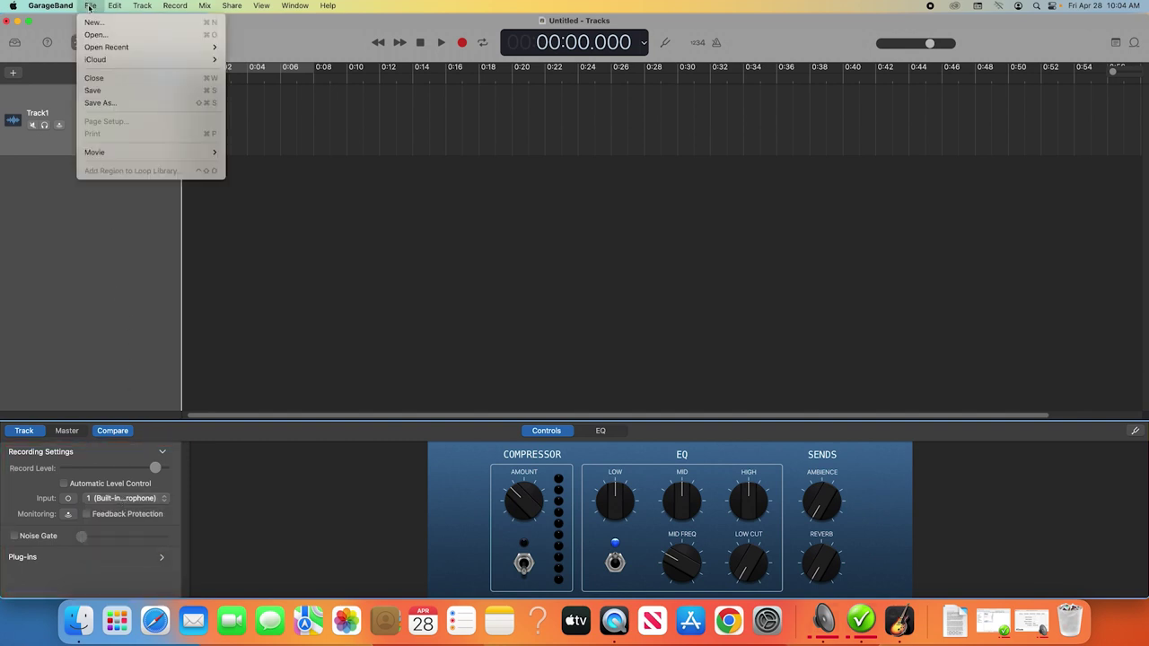
{"action": "left_click", "coordinate": [142, 102]}
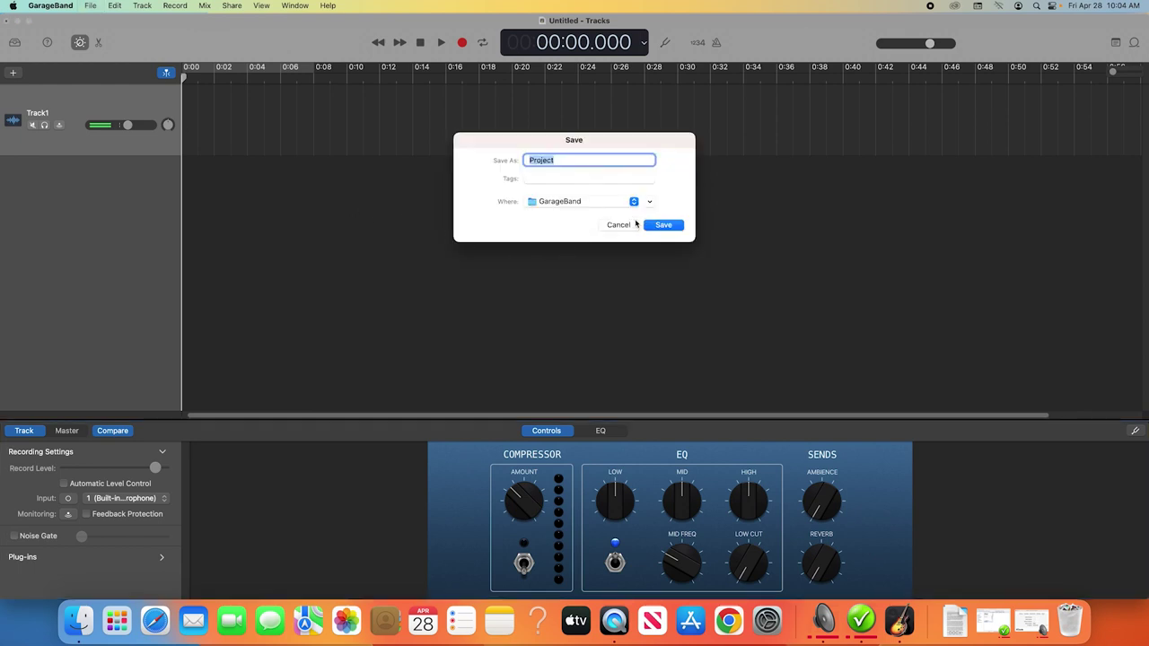
{"action": "type", "text": "Podcast"}
{"action": "left_click", "coordinate": [621, 225]}
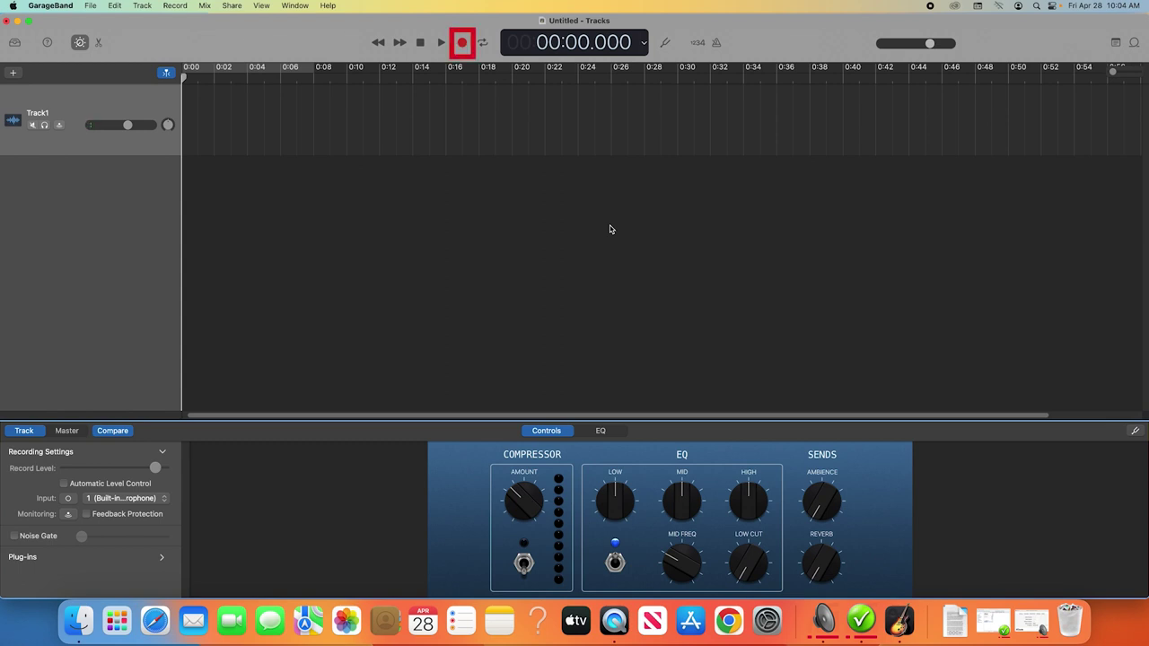
Step: Record a roughly 3.5-second take, Track1#01, onto Track1
{"action": "left_click", "coordinate": [462, 45]}
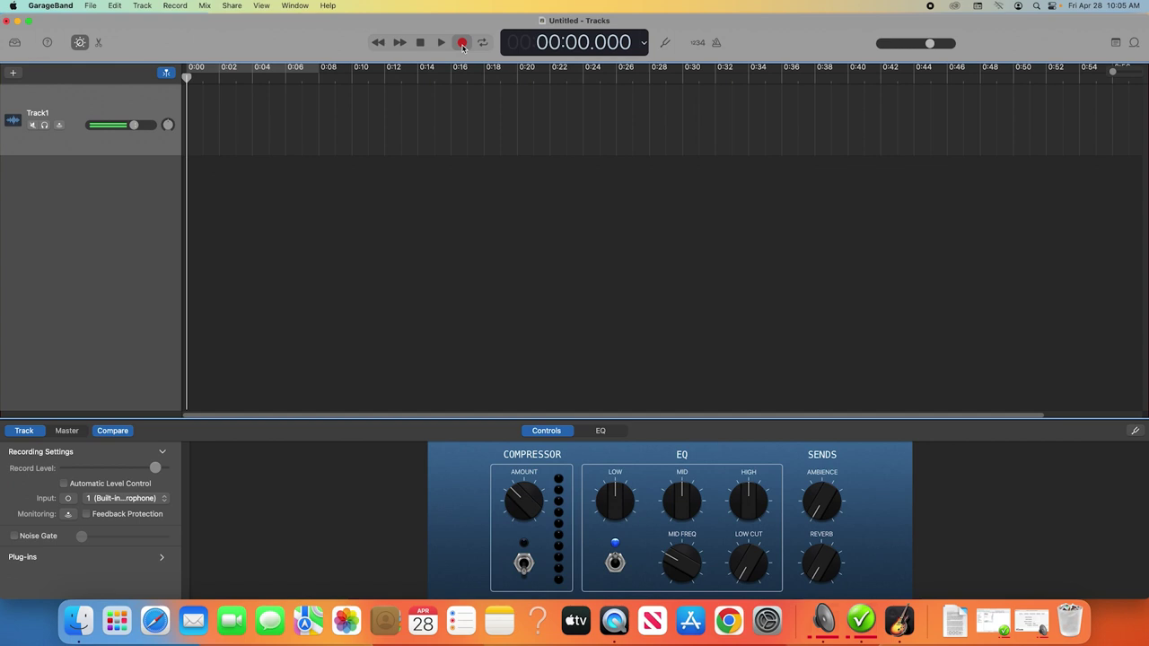
{"action": "left_click", "coordinate": [463, 43]}
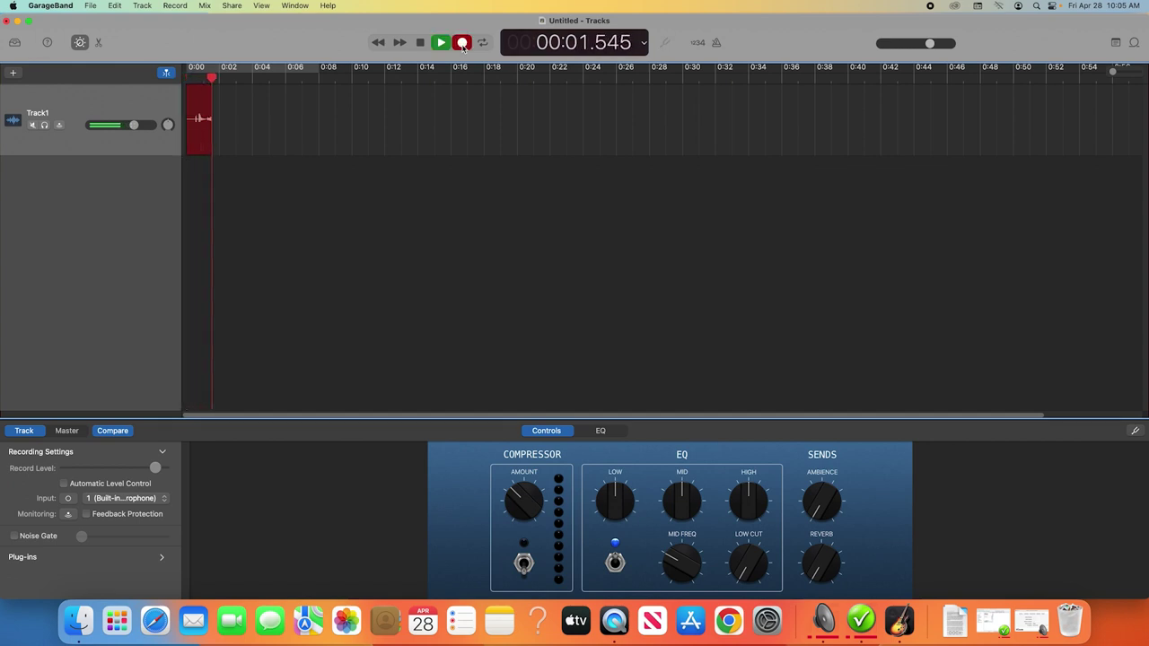
{"action": "left_click", "coordinate": [424, 44]}
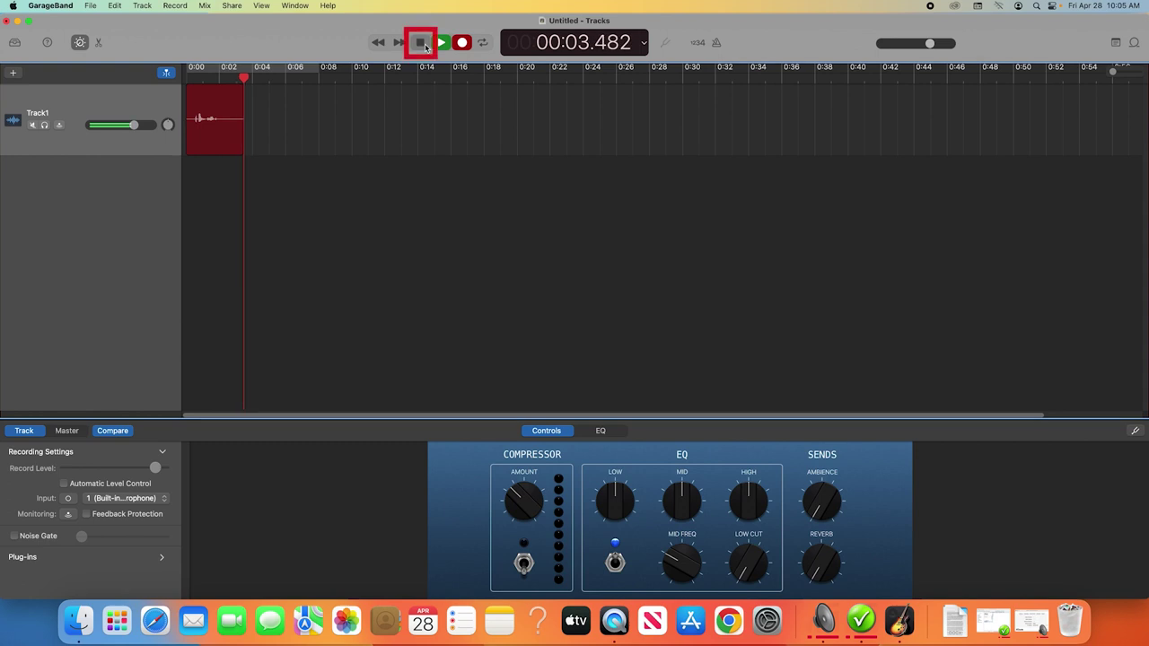
{"action": "left_click", "coordinate": [426, 46]}
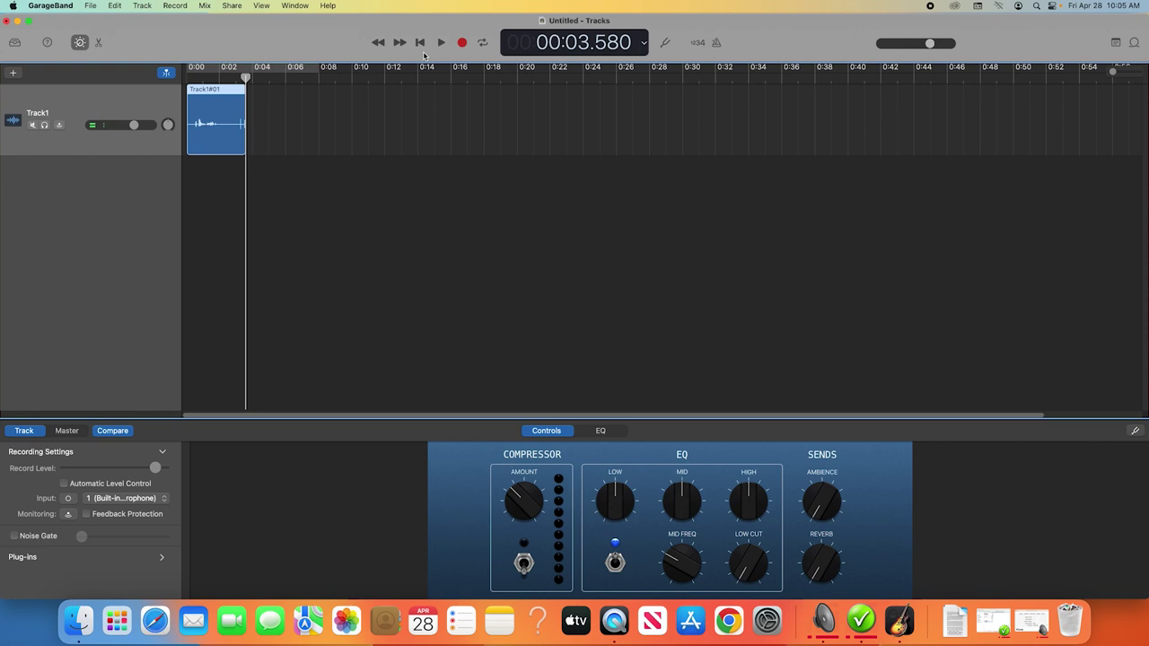
Step: Add a second audio track, Audio 2, recording from Input 2
{"action": "left_click", "coordinate": [14, 73]}
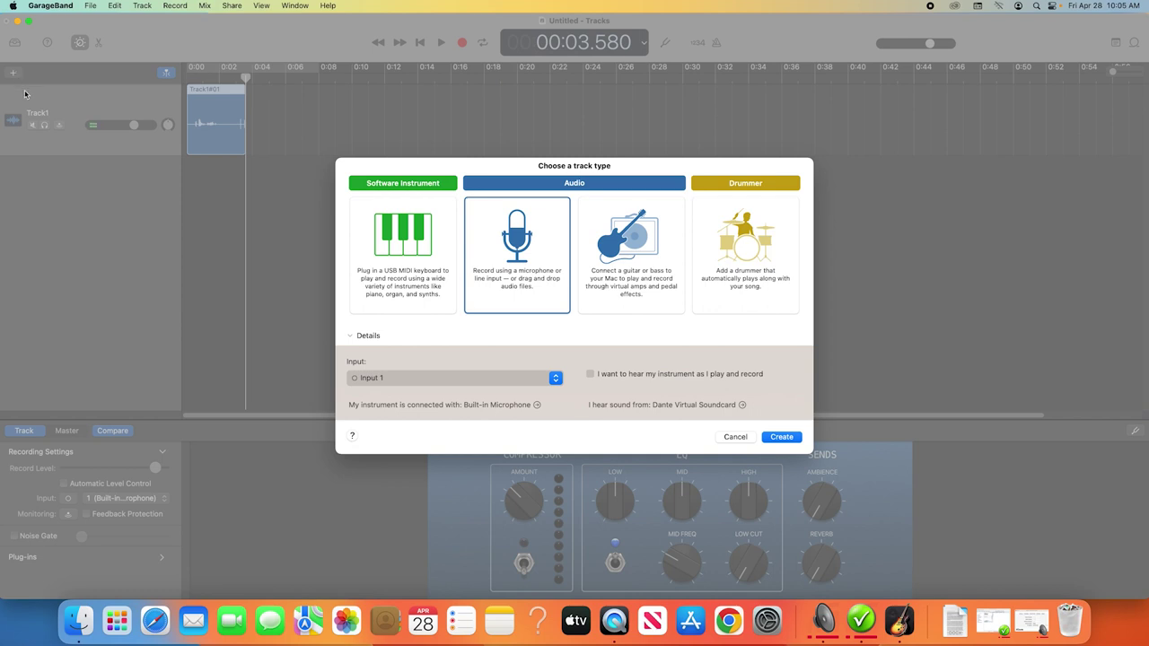
{"action": "left_click", "coordinate": [553, 378]}
{"action": "left_click", "coordinate": [519, 392]}
{"action": "left_click", "coordinate": [774, 438]}
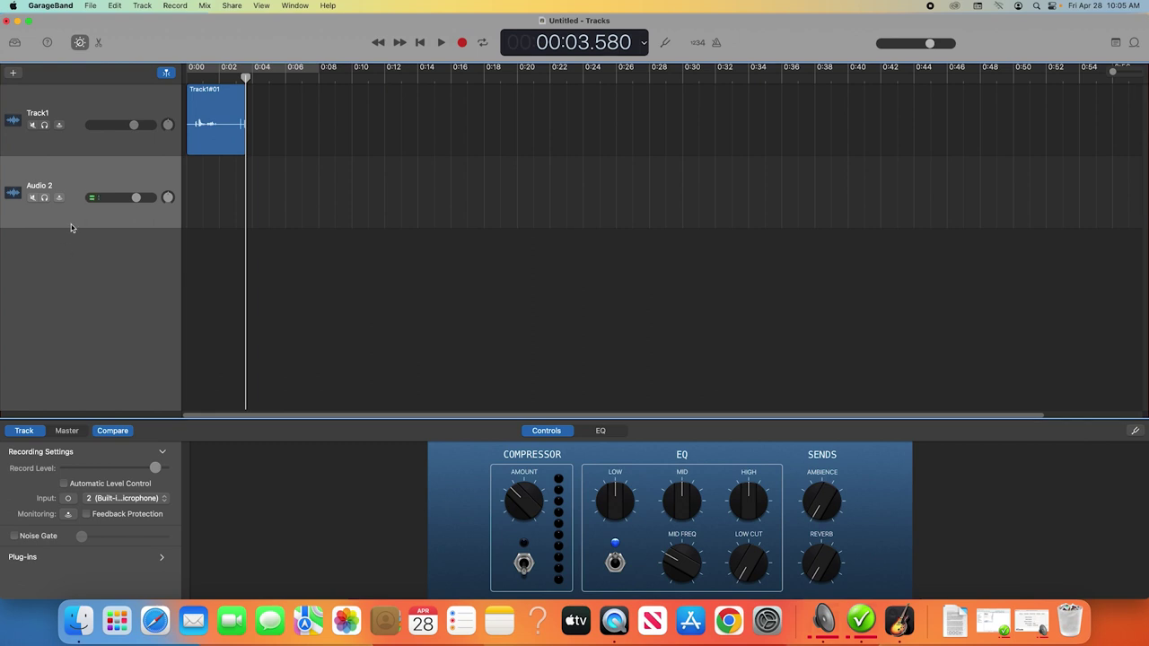
{"action": "left_click", "coordinate": [142, 6]}
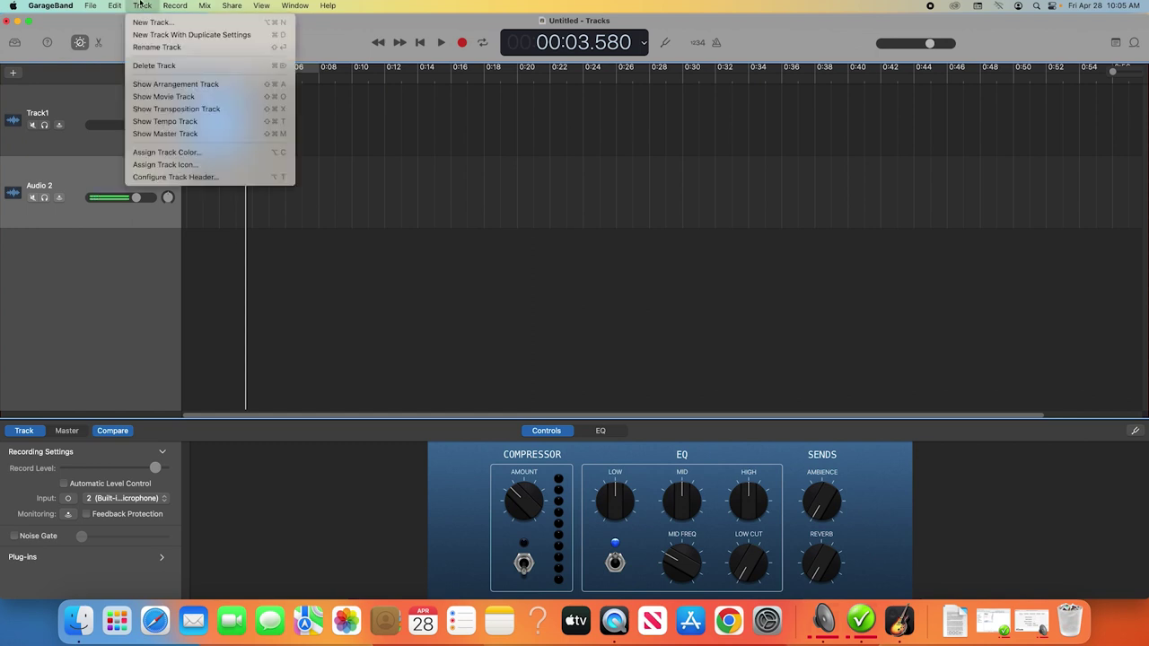
Step: Enable record-enable buttons in the track headers via Configure Track Header
{"action": "left_click", "coordinate": [196, 177]}
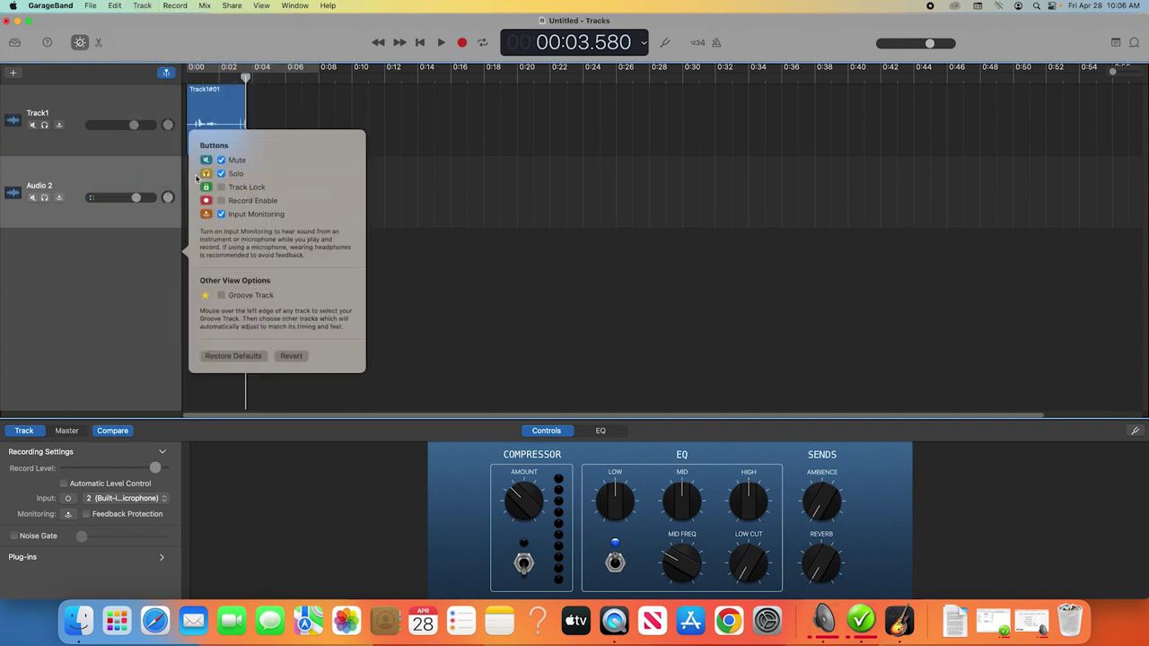
{"action": "left_click", "coordinate": [221, 200]}
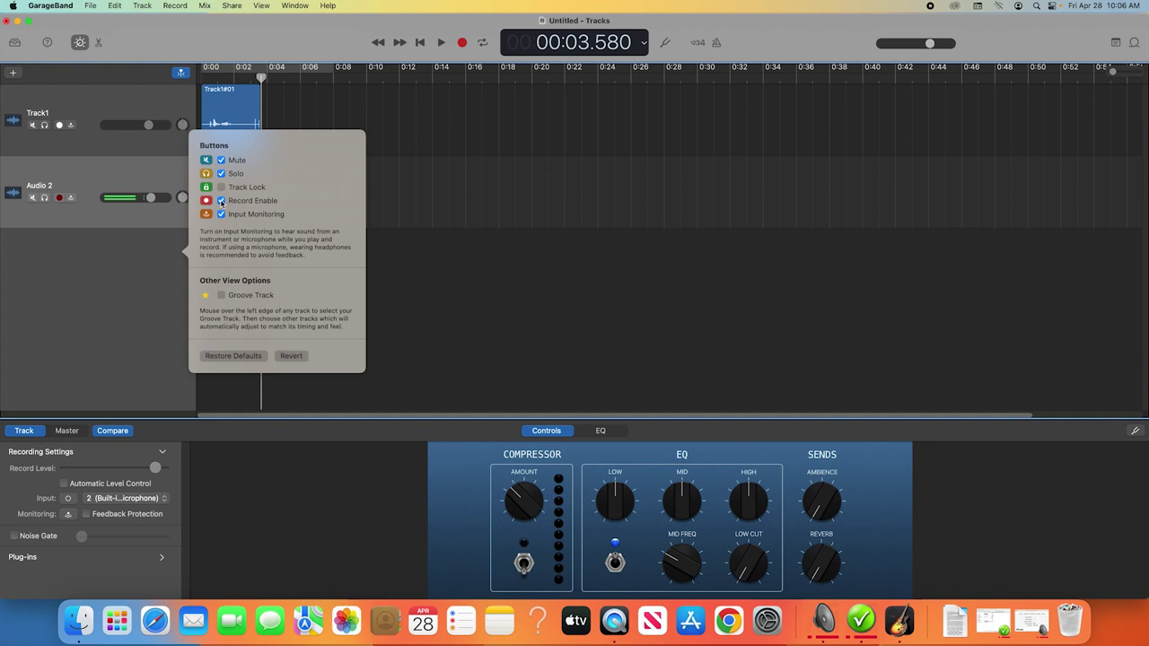
{"action": "left_click", "coordinate": [158, 276]}
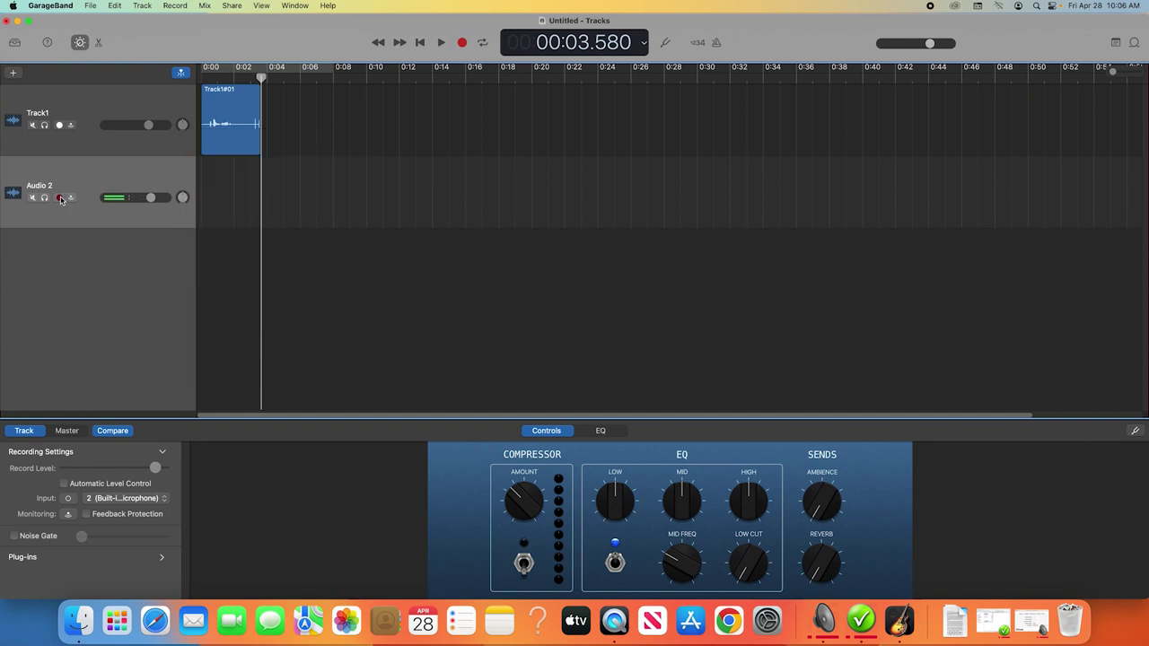
Step: Arm Track1 and Audio 2 for recording and turn on cycle mode
{"action": "left_click", "coordinate": [59, 124]}
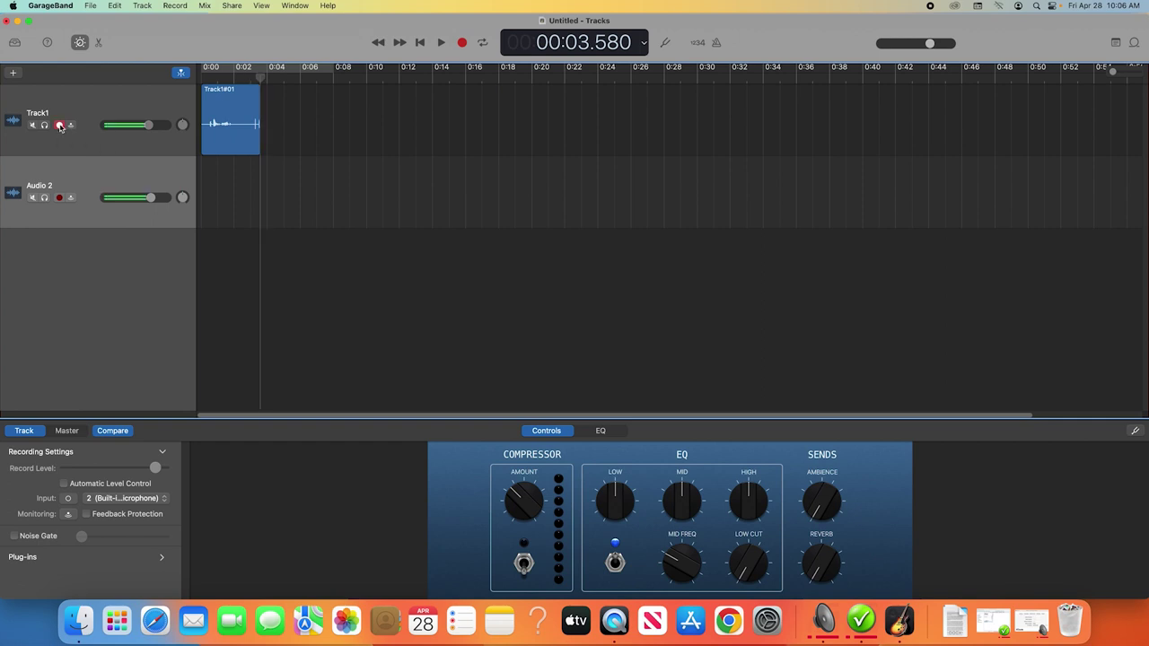
{"action": "left_click", "coordinate": [59, 197]}
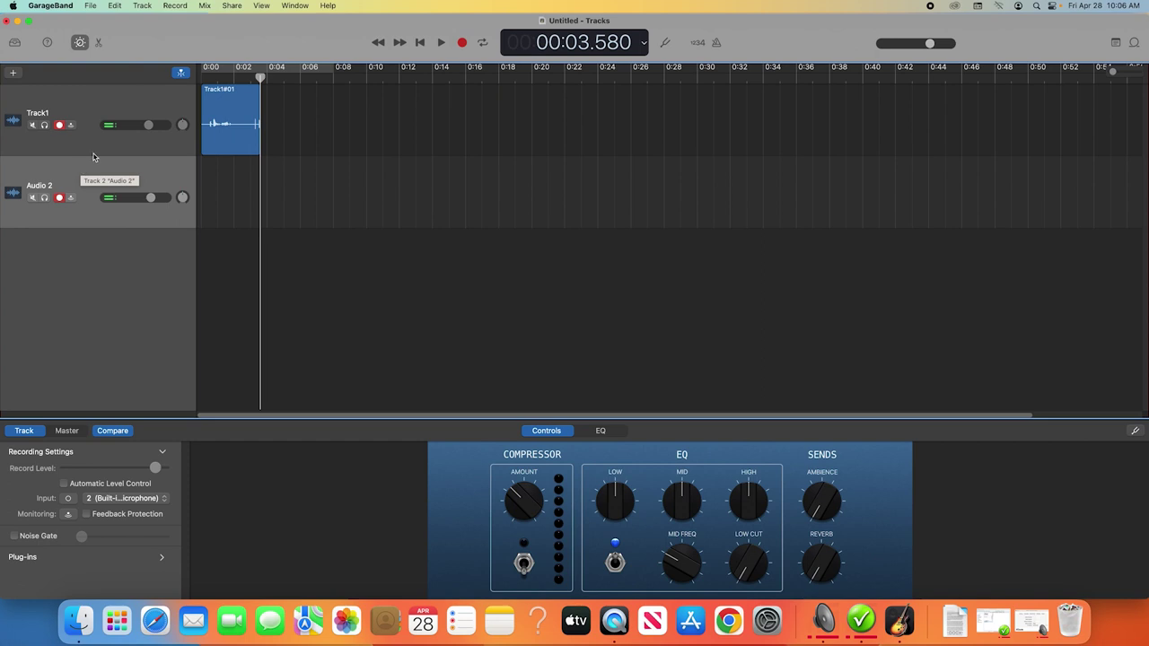
{"action": "left_click", "coordinate": [482, 42]}
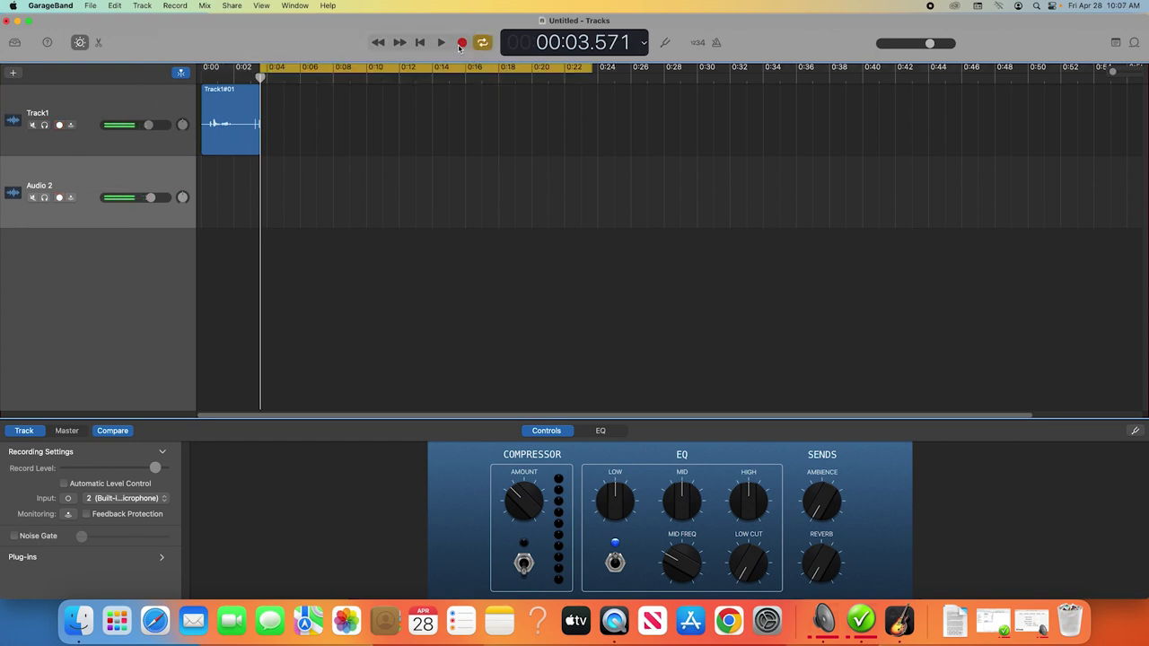
Step: Record a simultaneous take on both tracks, Track1#04 and Untitled_2#03, ending near 0:07.5
{"action": "left_click", "coordinate": [463, 43]}
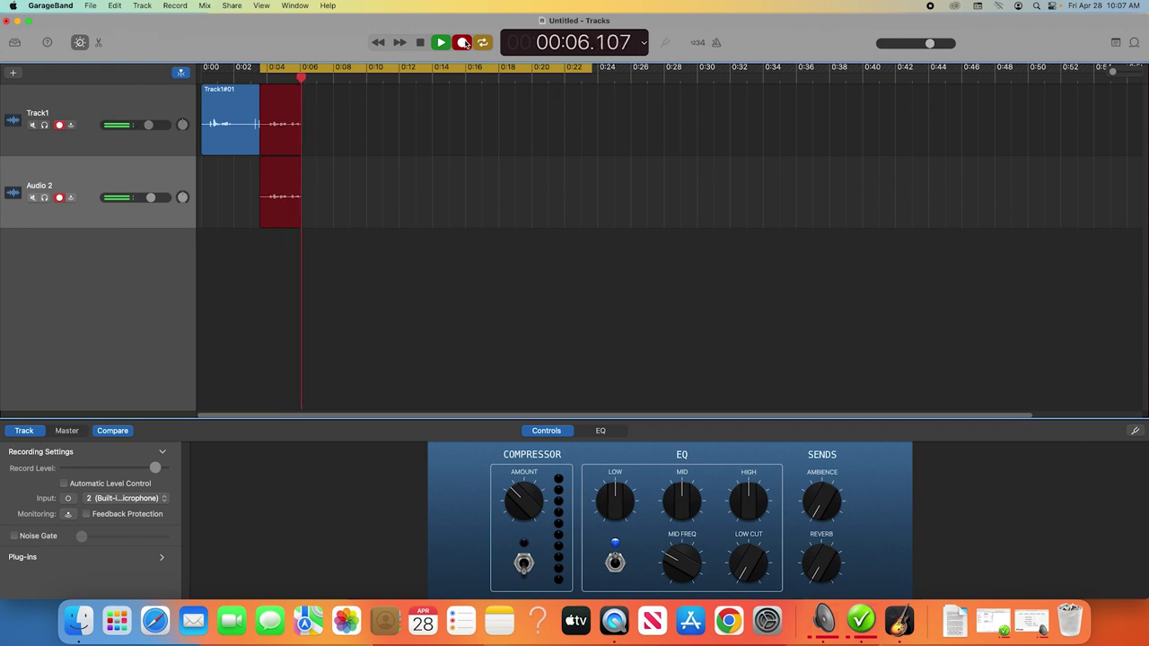
{"action": "left_click", "coordinate": [420, 43]}
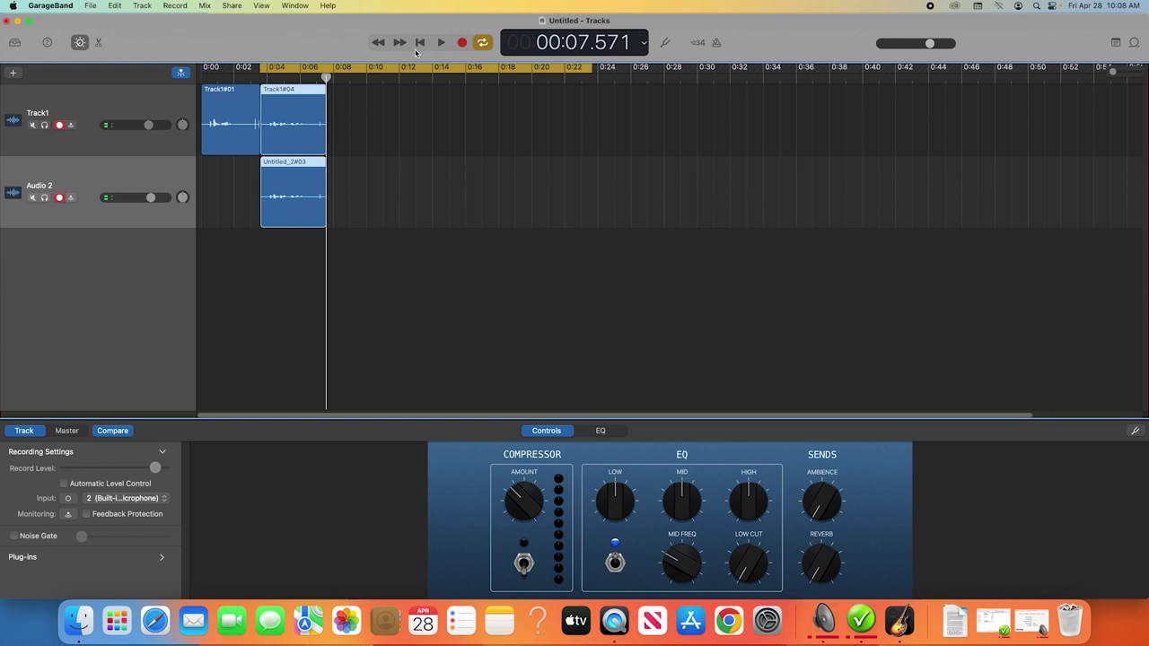
{"action": "left_click", "coordinate": [89, 7]}
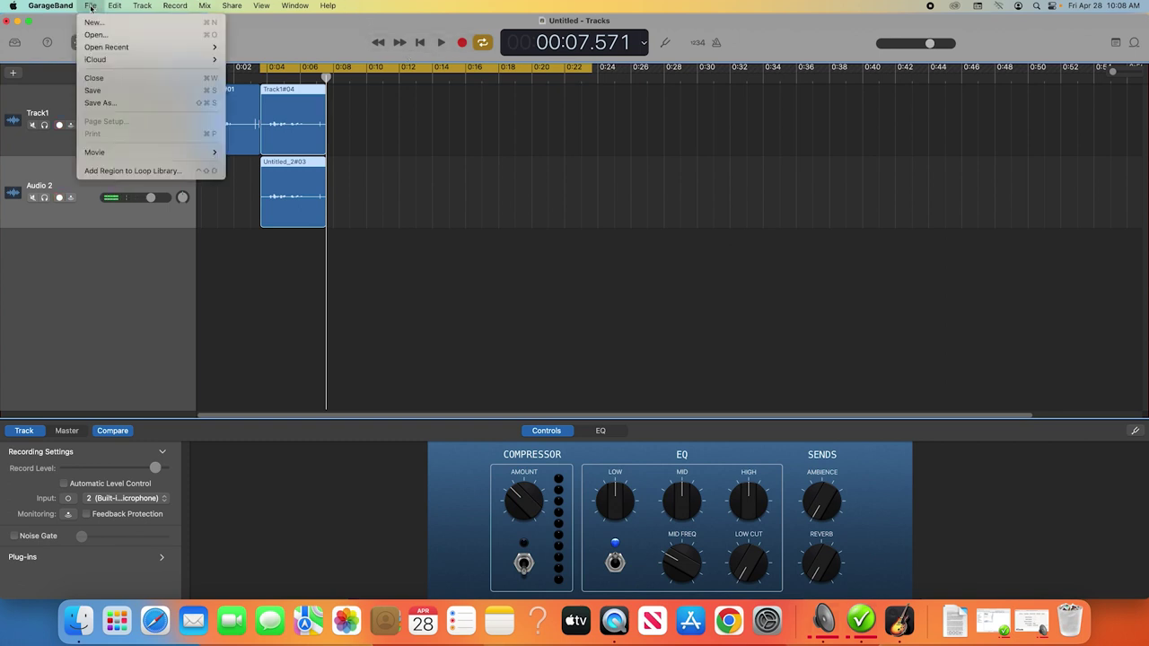
{"action": "left_click", "coordinate": [131, 36]}
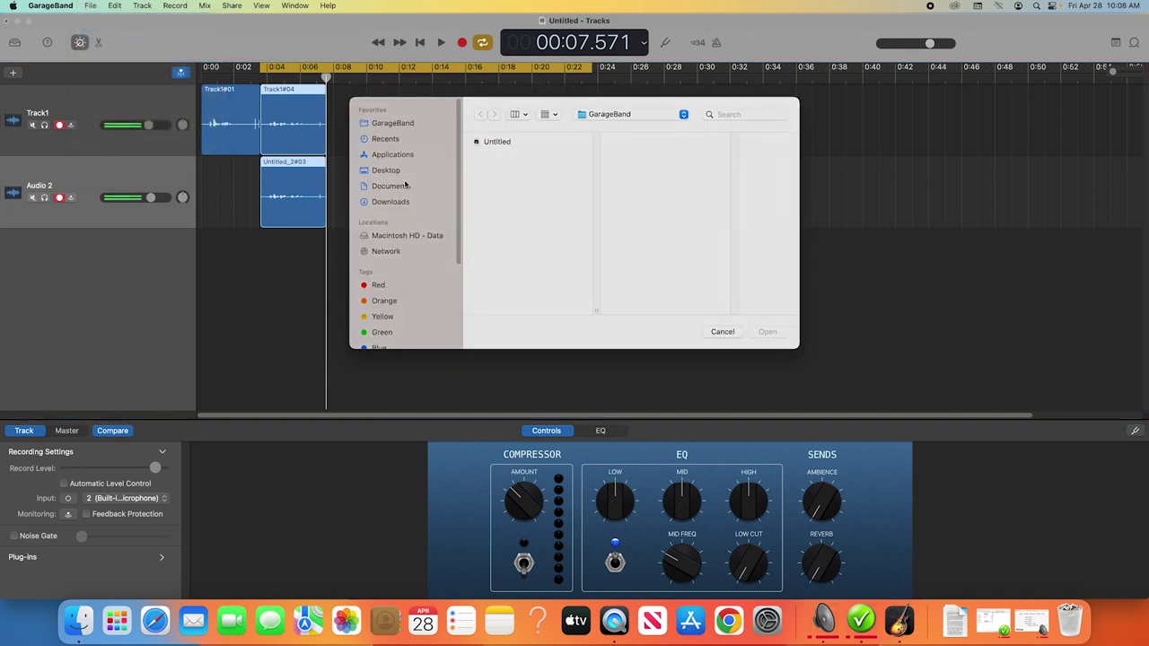
{"action": "key", "text": "Escape"}
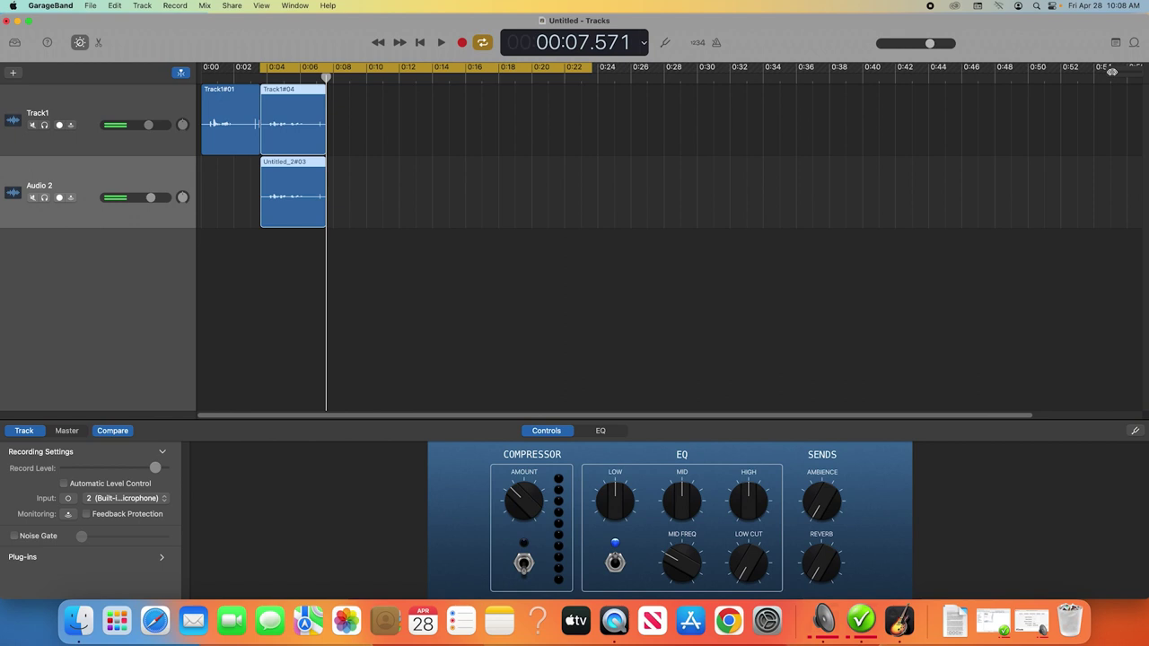
Step: Zoom in horizontally, scroll back to 0:00, and trim the new takes' ends slightly
{"action": "key", "text": "super+Right"}
{"action": "key", "text": "super+Right"}
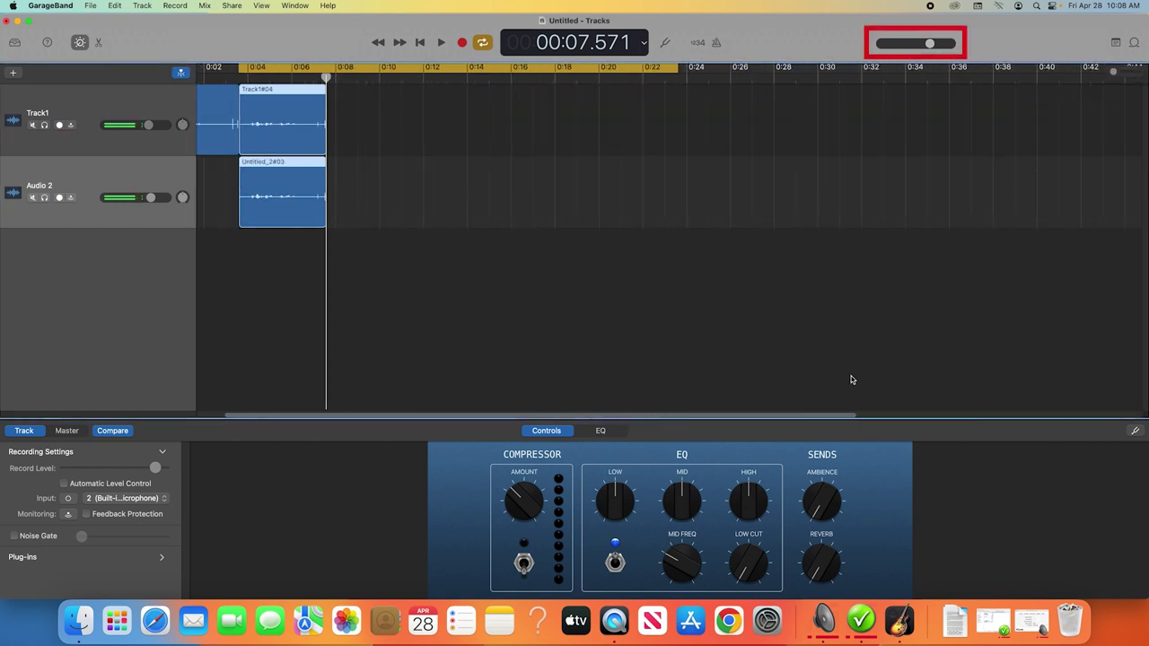
{"action": "scroll", "coordinate": [835, 420], "scroll_direction": "left", "scroll_amount": 3}
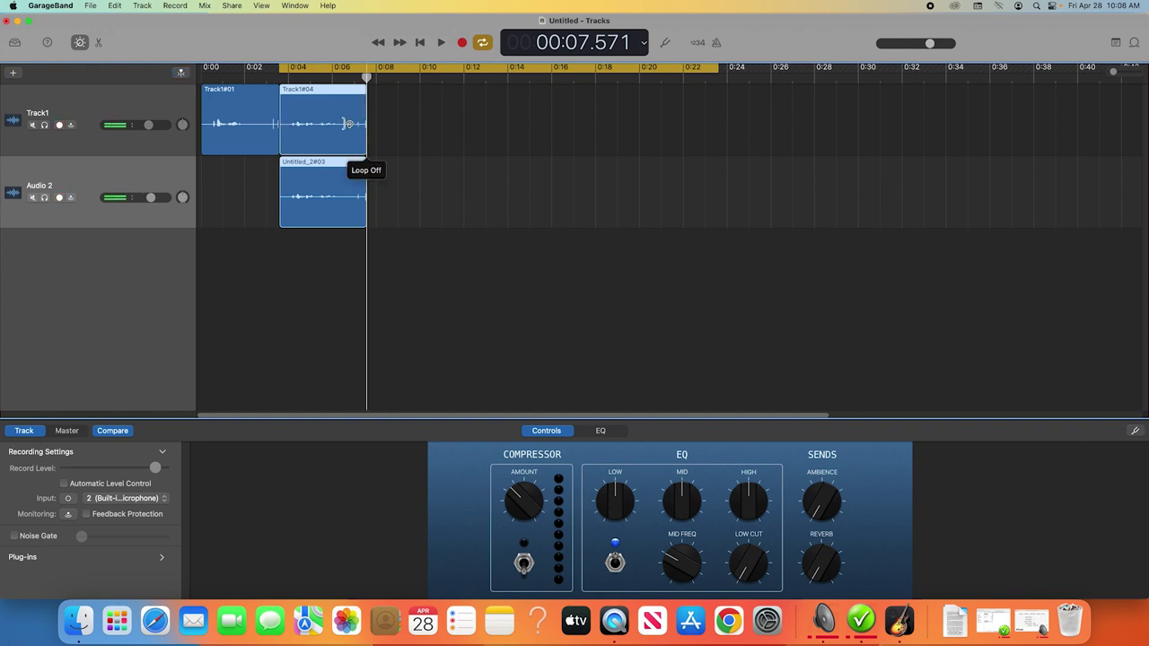
{"action": "left_click_drag", "start_coordinate": [363, 132], "coordinate": [344, 133]}
Step: Deselect the trimmed regions and move the playhead to about 0:02.8
{"action": "left_click", "coordinate": [349, 243]}
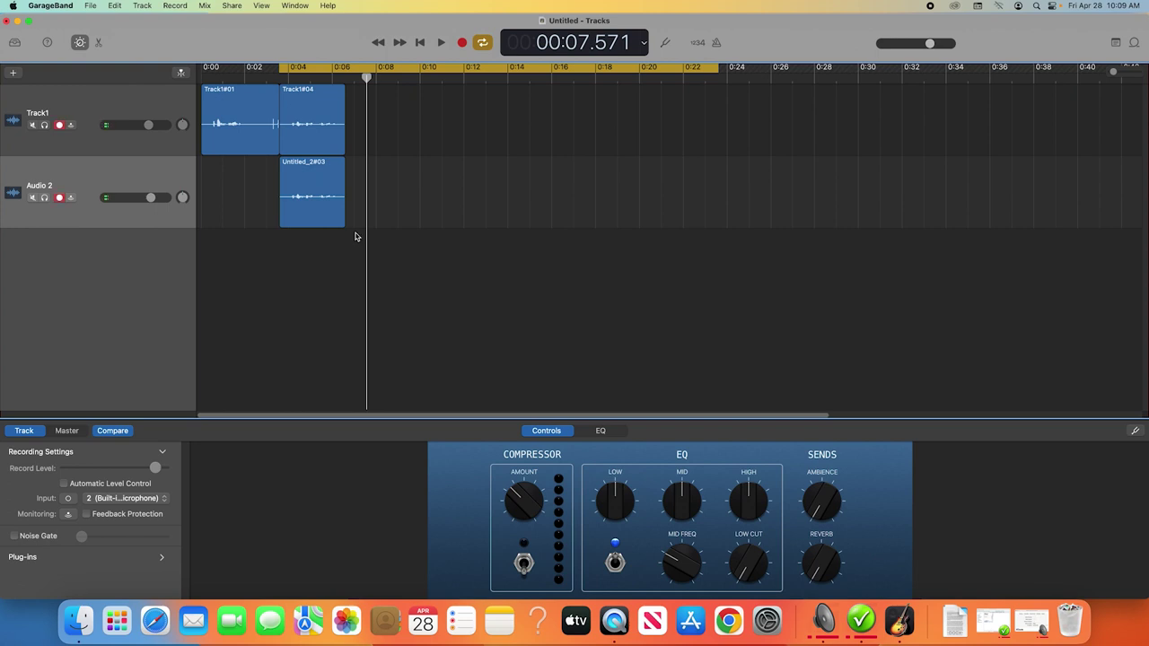
{"action": "left_click_drag", "start_coordinate": [366, 78], "coordinate": [264, 85]}
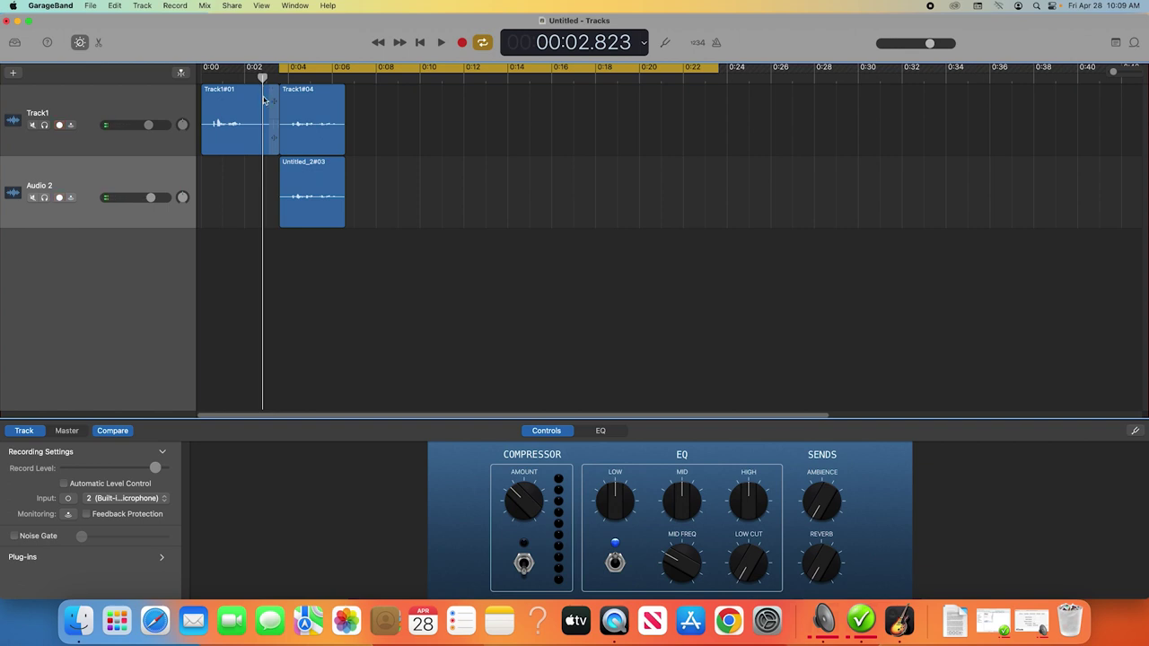
Step: Split Track1#01 at the playhead near 0:02.8 and delete the short split-off piece
{"action": "right_click", "coordinate": [264, 98]}
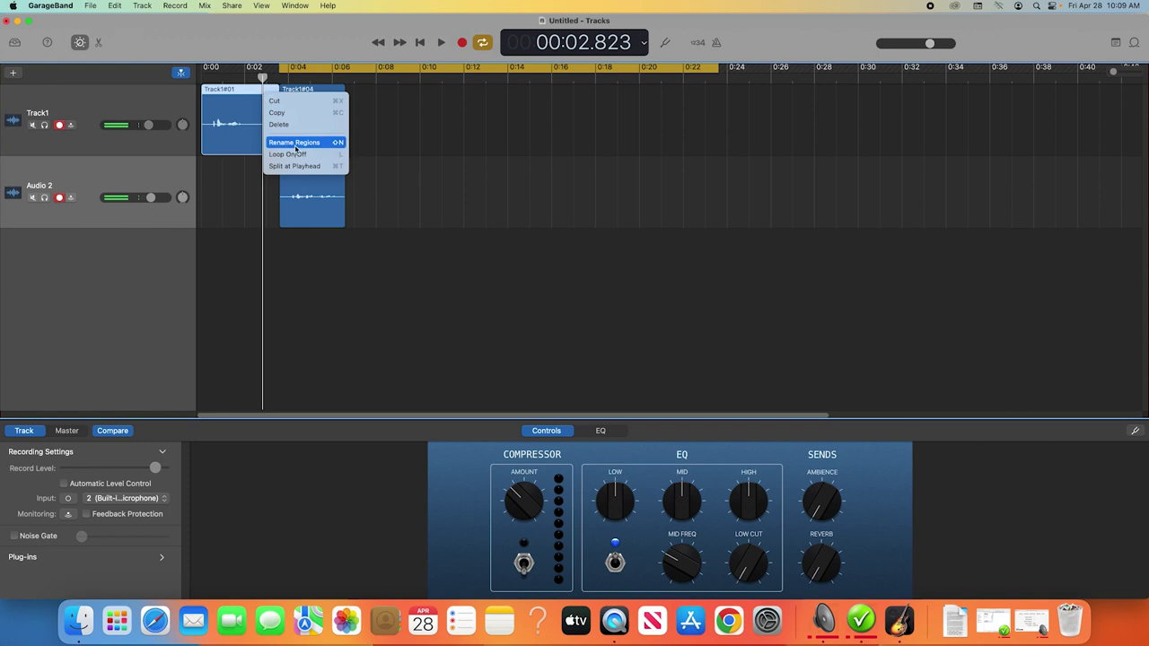
{"action": "left_click", "coordinate": [322, 169]}
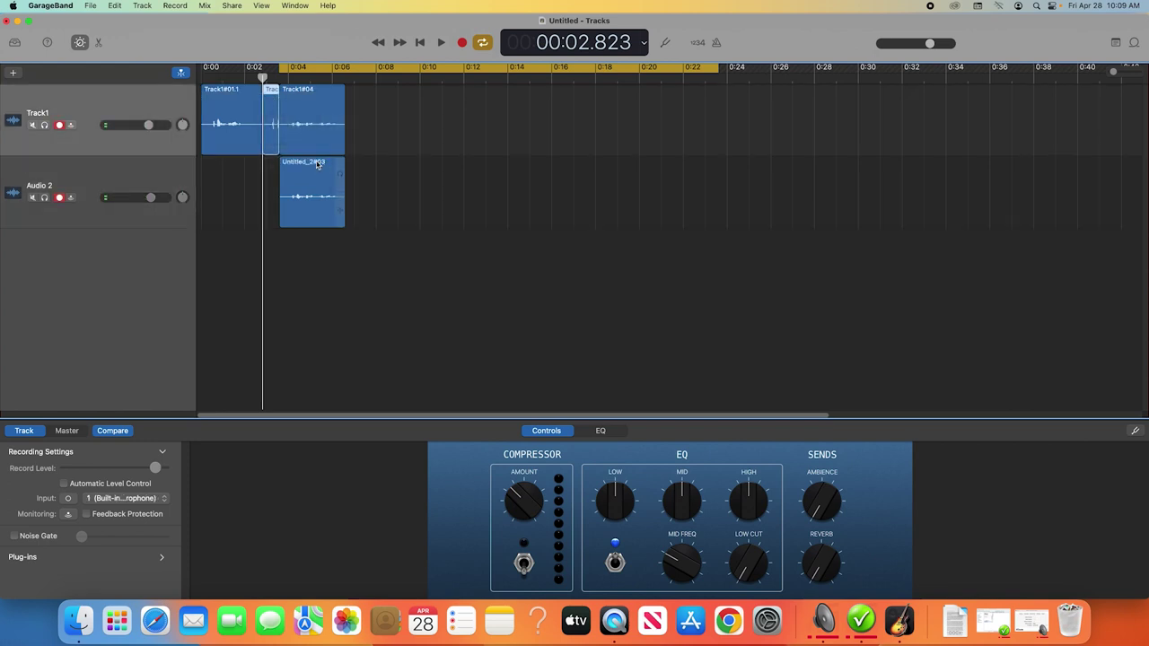
{"action": "left_click_drag", "start_coordinate": [271, 119], "coordinate": [418, 123]}
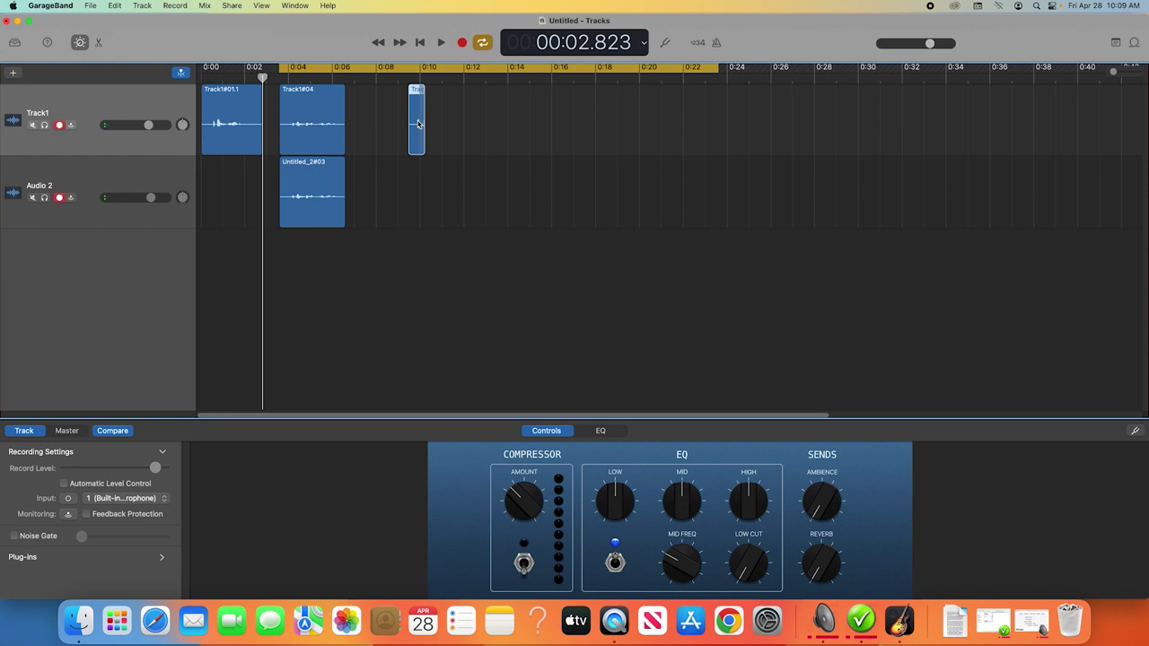
{"action": "key", "text": "Delete"}
Step: Slide Track1#04 left to close the gap, then nudge it back right
{"action": "left_click", "coordinate": [324, 114]}
{"action": "left_click_drag", "start_coordinate": [324, 114], "coordinate": [307, 114]}
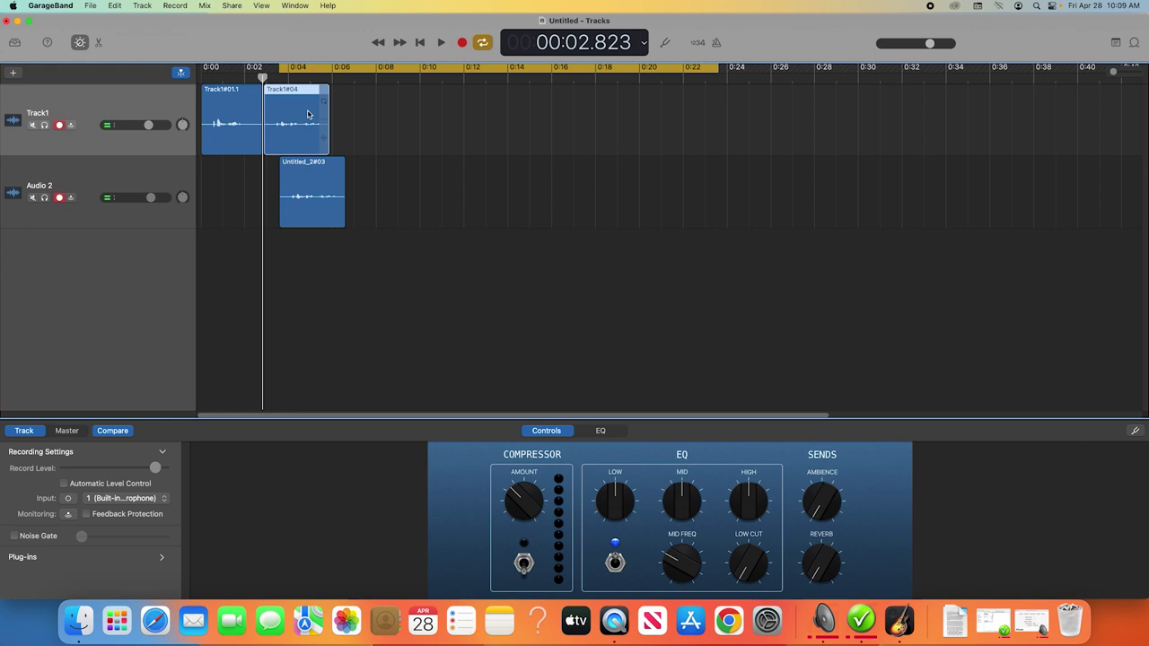
{"action": "left_click_drag", "start_coordinate": [307, 114], "coordinate": [368, 127]}
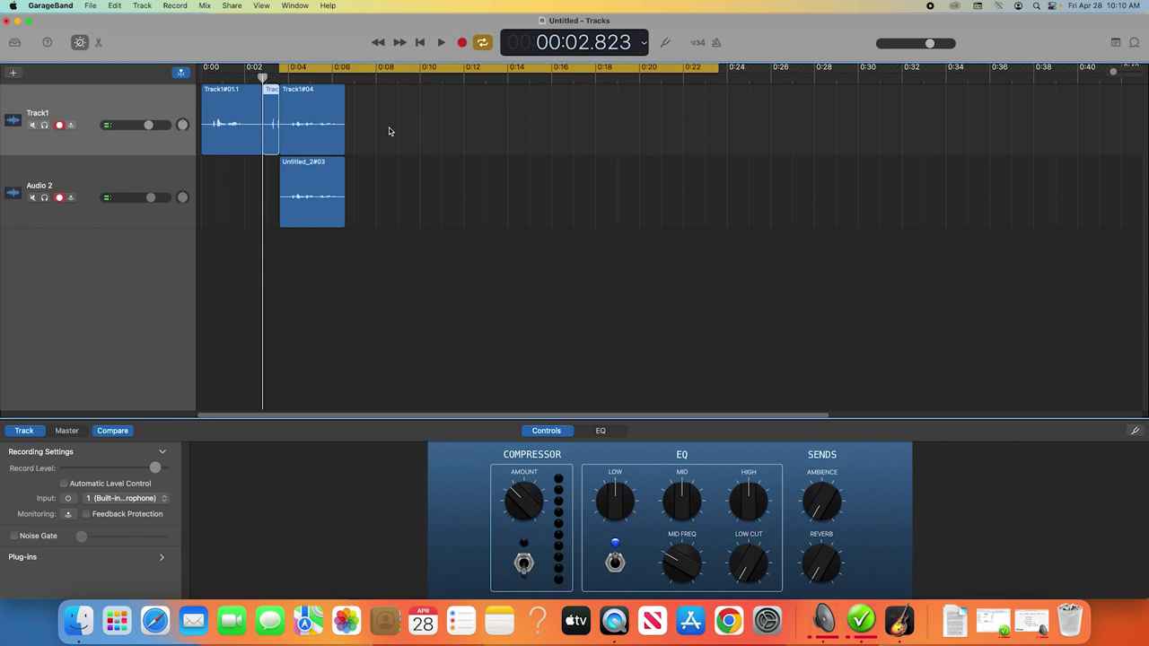
Step: Delete the short Track1 region with Edit > Delete and Move, then shift Track1#04 slightly later
{"action": "left_click", "coordinate": [181, 72]}
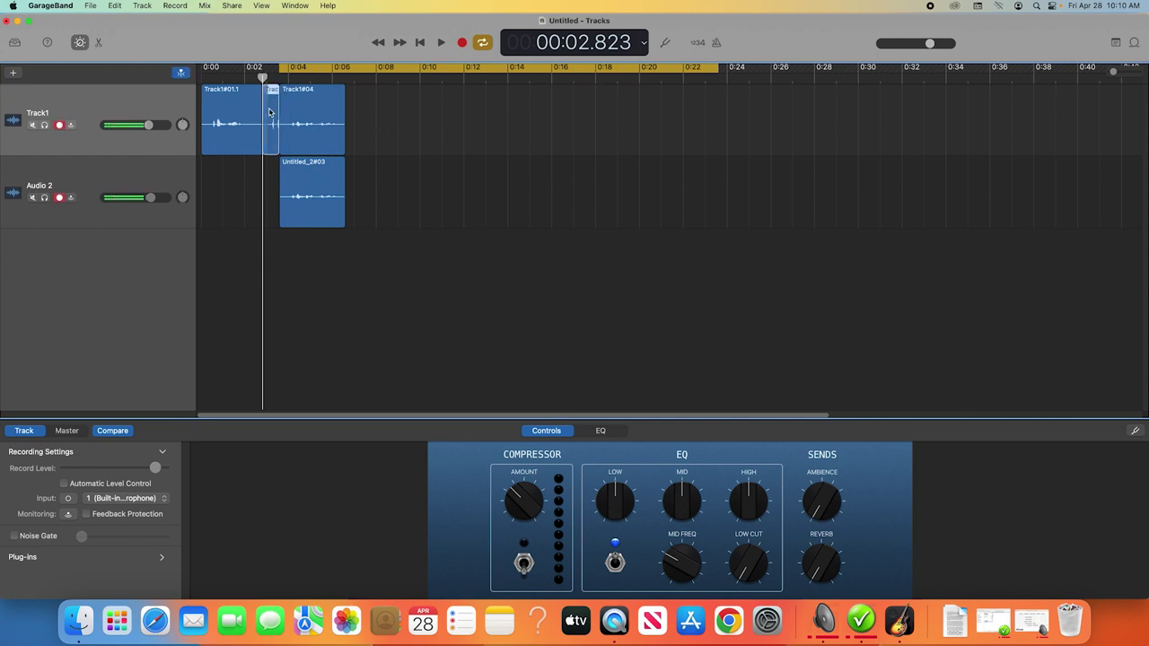
{"action": "left_click", "coordinate": [116, 7]}
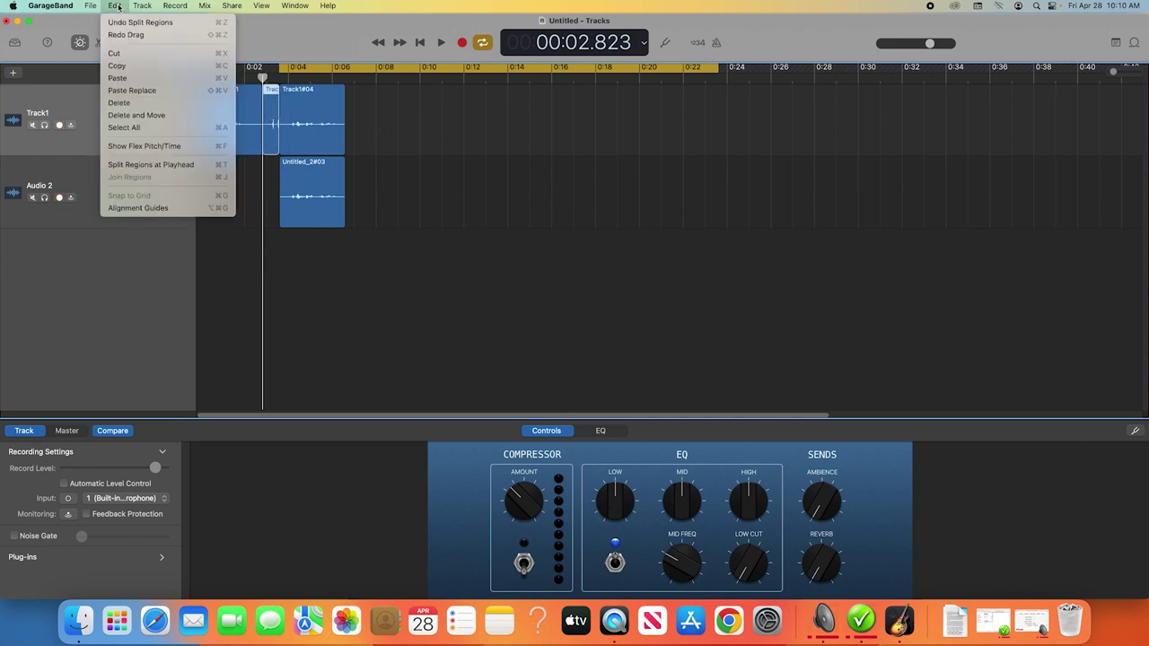
{"action": "left_click", "coordinate": [136, 115]}
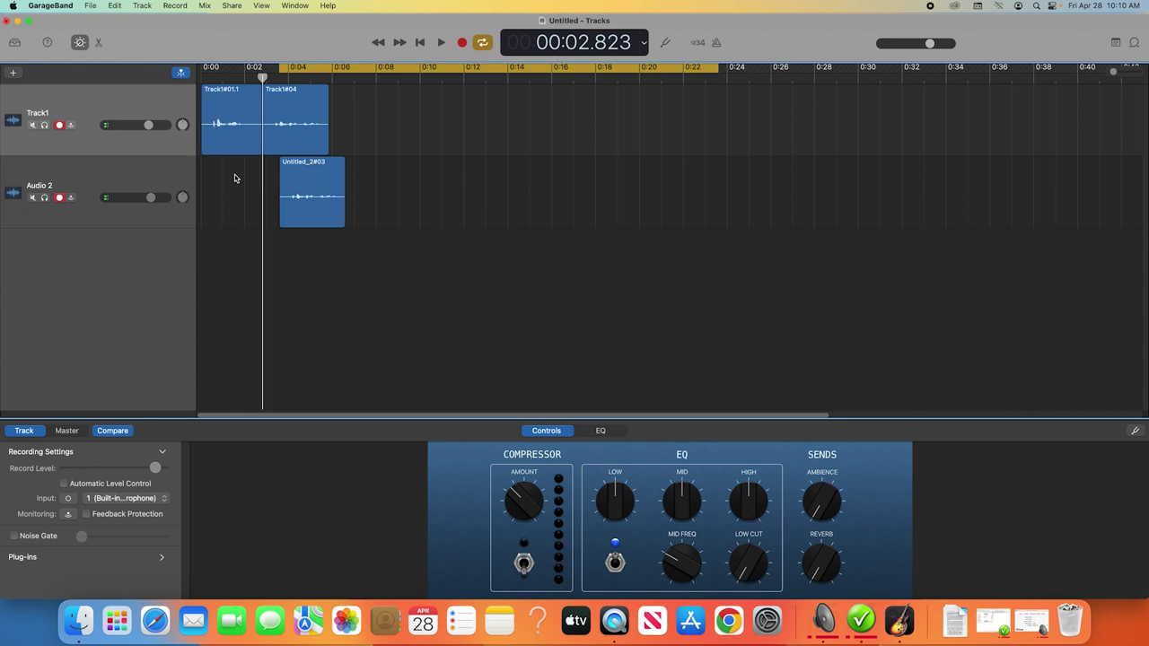
{"action": "left_click_drag", "start_coordinate": [267, 117], "coordinate": [284, 116]}
Step: Shift Track1#04 and Untitled_2#03 left against Track1#01.1, and trim Untitled_2#03's start to the playhead
{"action": "left_click", "coordinate": [306, 117]}
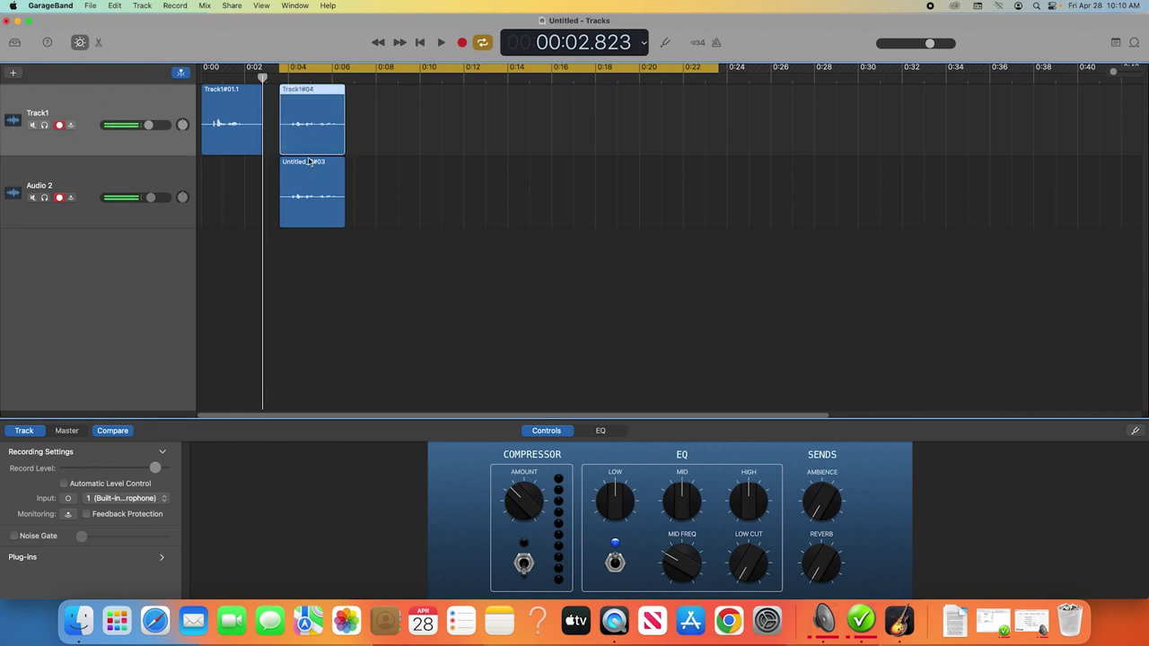
{"action": "left_click", "coordinate": [309, 162], "text": "shift"}
{"action": "left_click_drag", "start_coordinate": [322, 95], "coordinate": [312, 95]}
{"action": "left_click", "coordinate": [281, 164]}
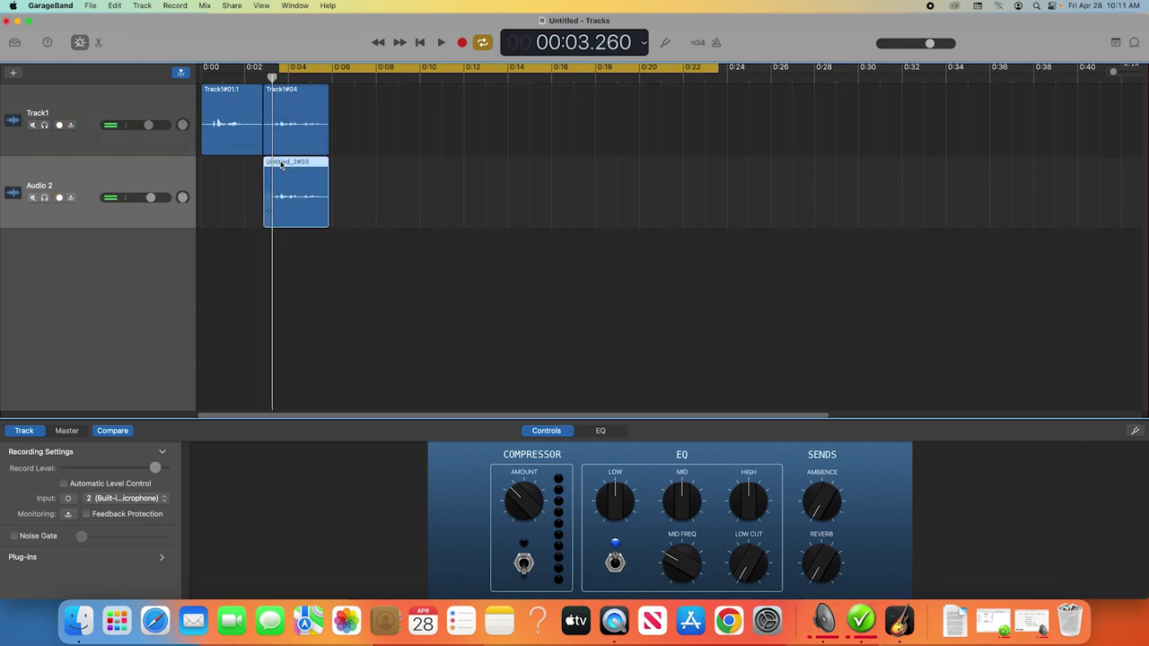
{"action": "left_click", "coordinate": [122, 5]}
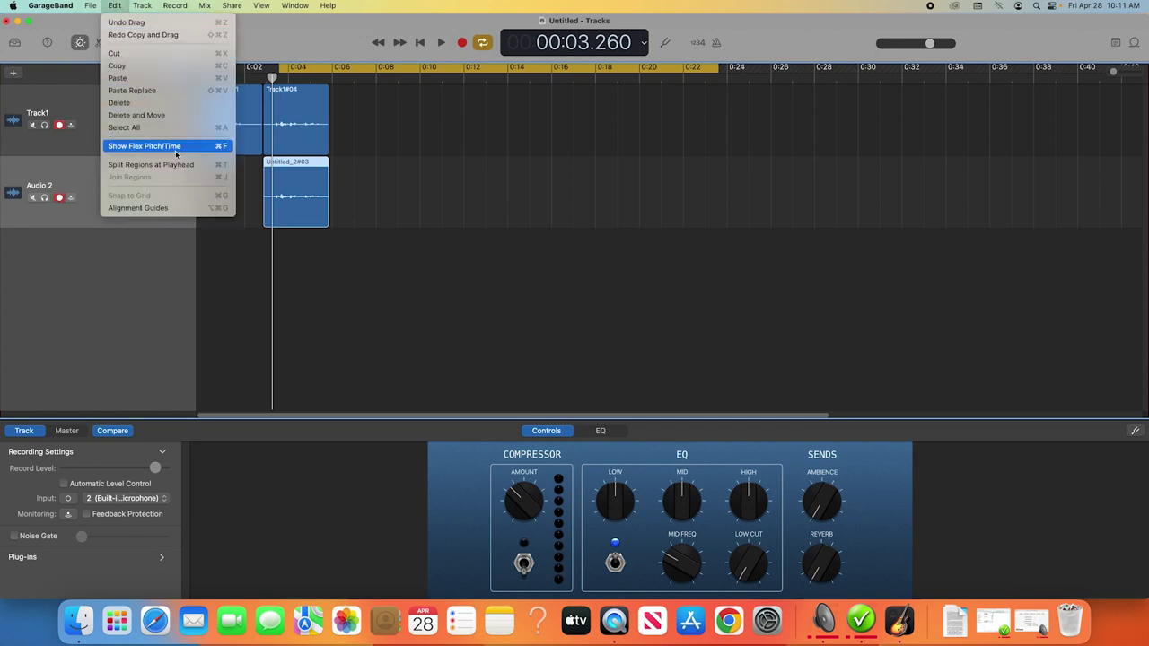
{"action": "left_click", "coordinate": [267, 167]}
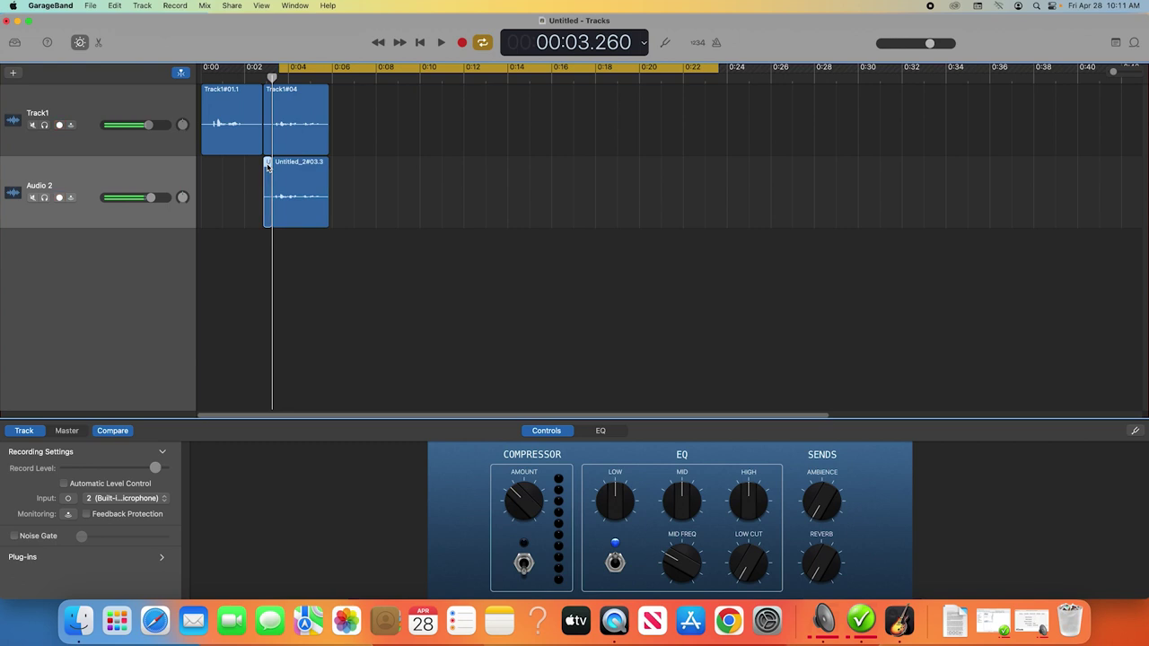
{"action": "left_click_drag", "start_coordinate": [267, 167], "coordinate": [273, 167]}
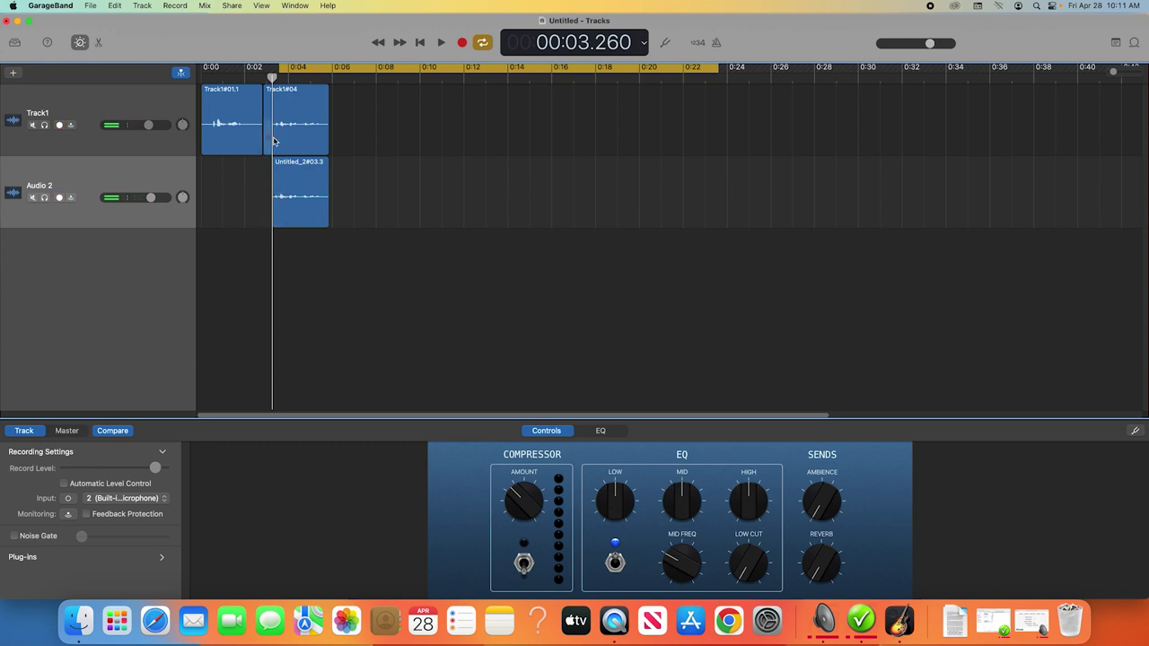
Step: Split Track1#01.1 at 00:02.002 and copy the short piece onto Audio 2
{"action": "left_click", "coordinate": [244, 72]}
{"action": "left_click", "coordinate": [241, 98]}
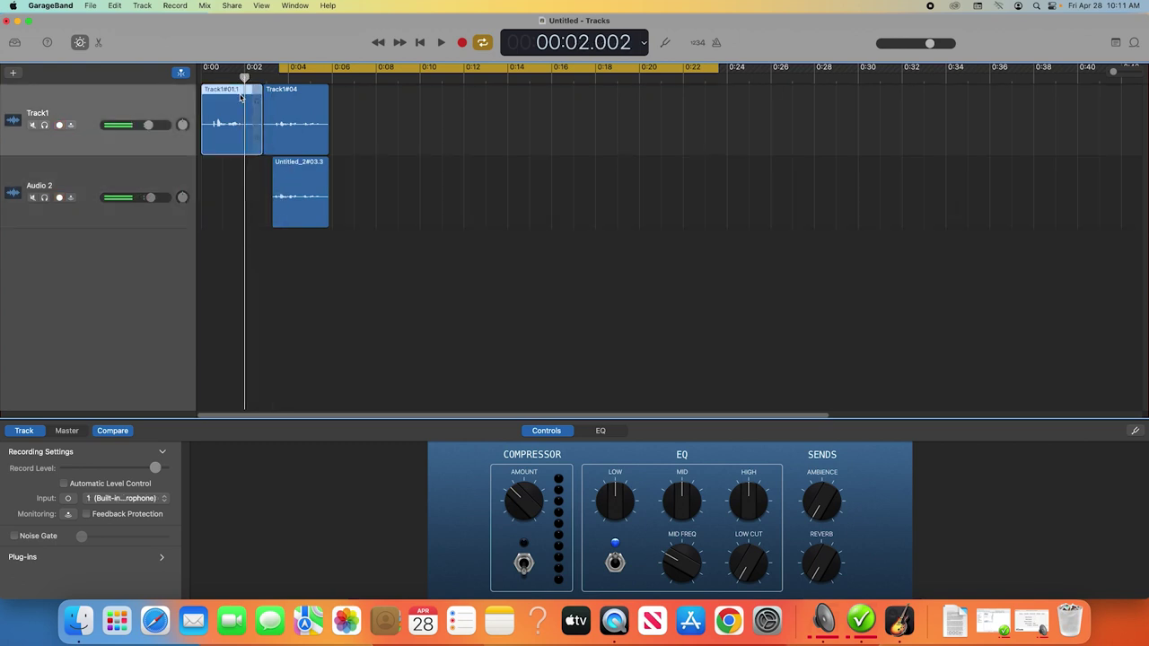
{"action": "left_click", "coordinate": [115, 6]}
{"action": "left_click", "coordinate": [144, 164]}
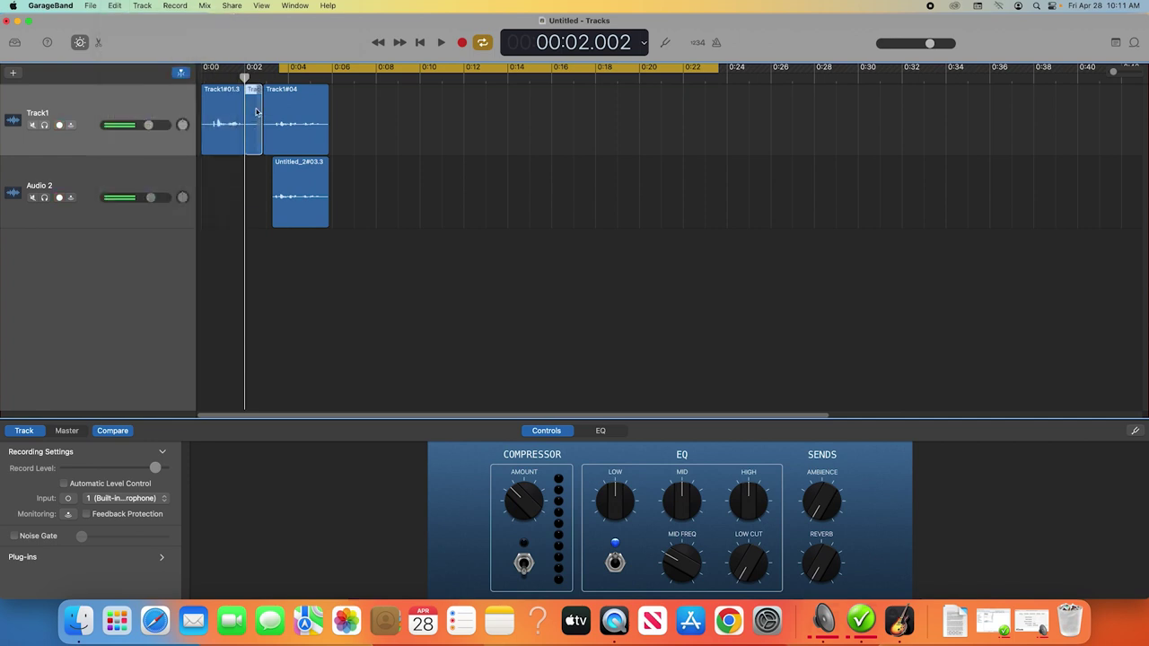
{"action": "left_click_drag", "start_coordinate": [256, 112], "coordinate": [259, 186]}
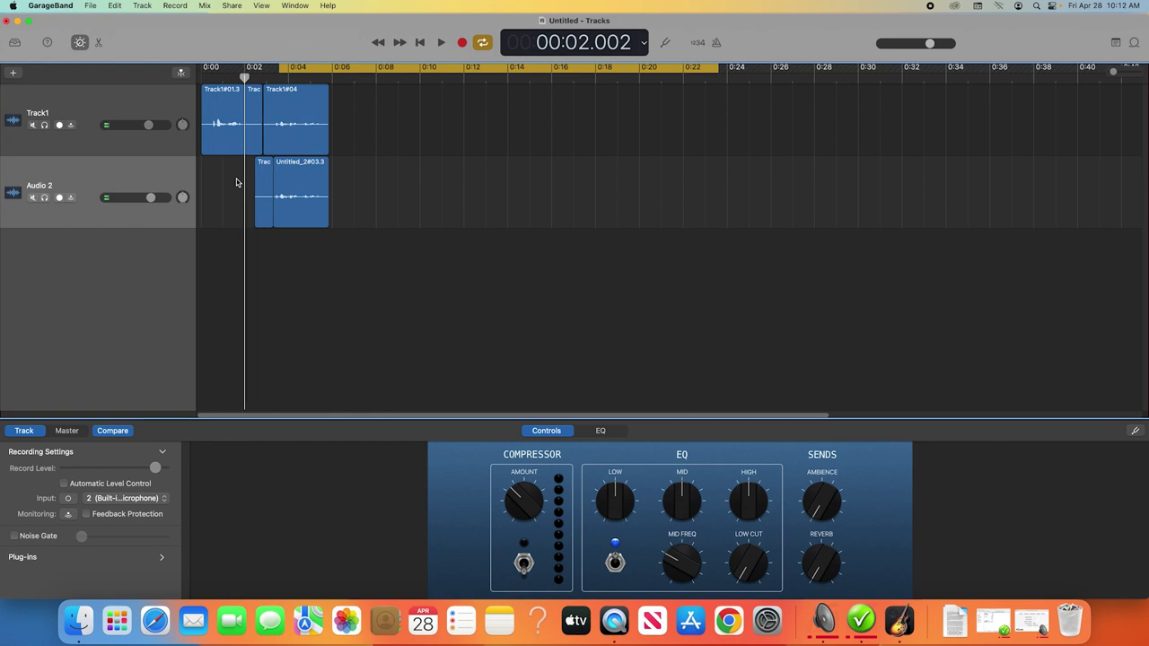
Step: Enable Track1 volume automation, raise it to +5.4 dB, and drop it to -9.8 dB after 0:02
{"action": "key", "text": "a"}
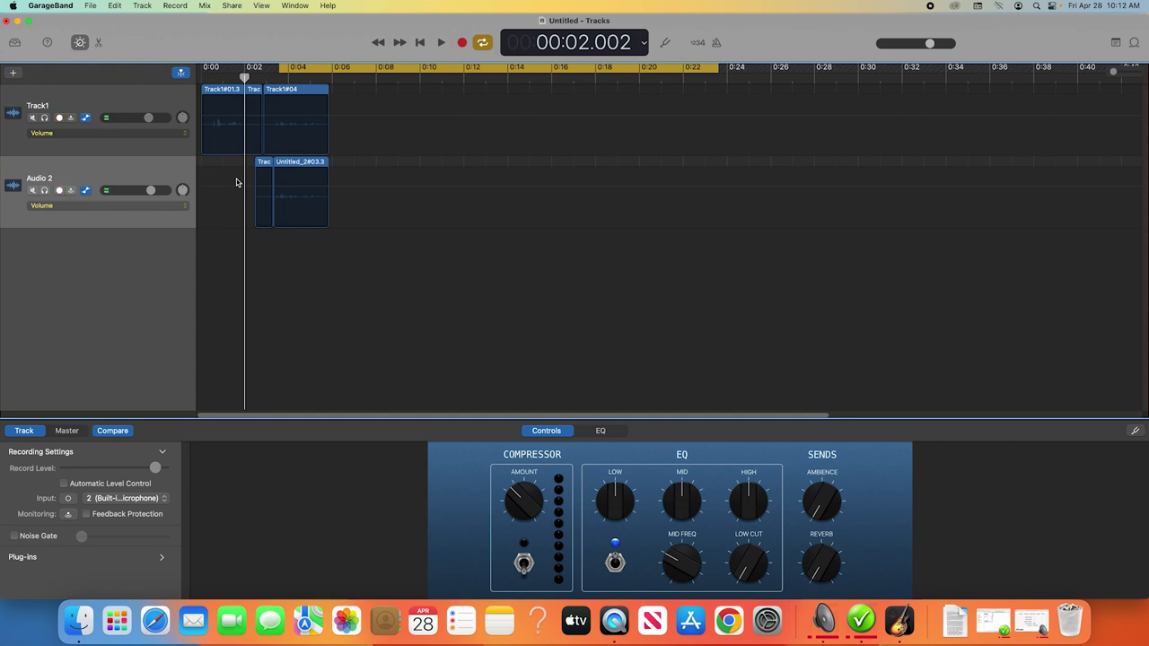
{"action": "left_click", "coordinate": [251, 142]}
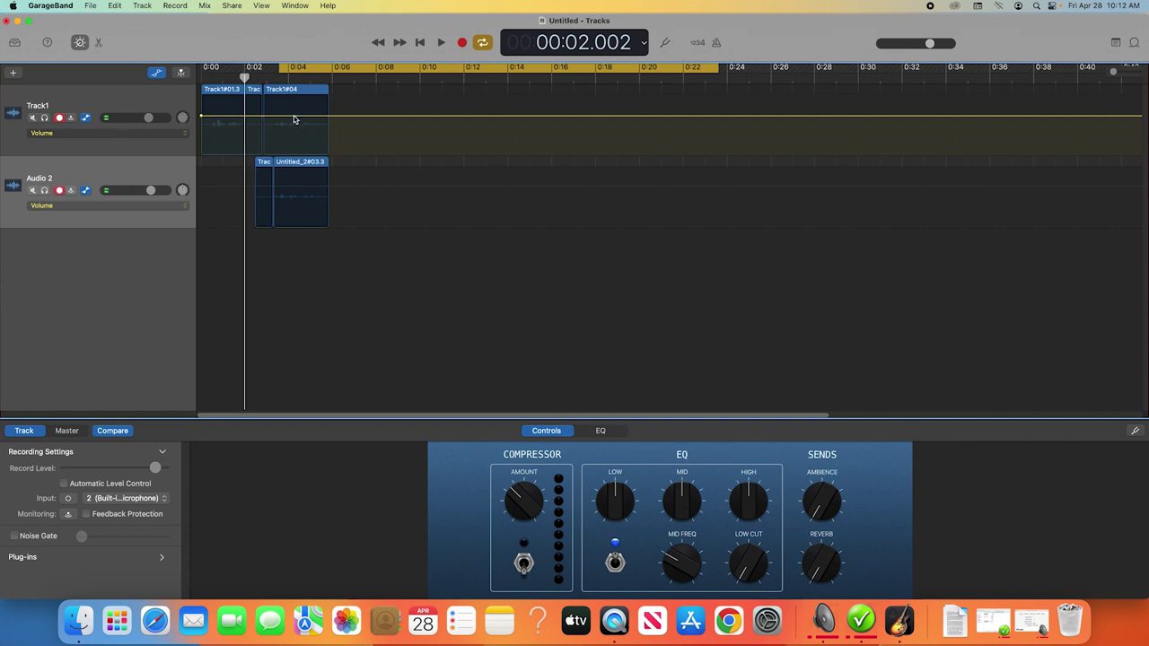
{"action": "left_click_drag", "start_coordinate": [297, 116], "coordinate": [262, 117]}
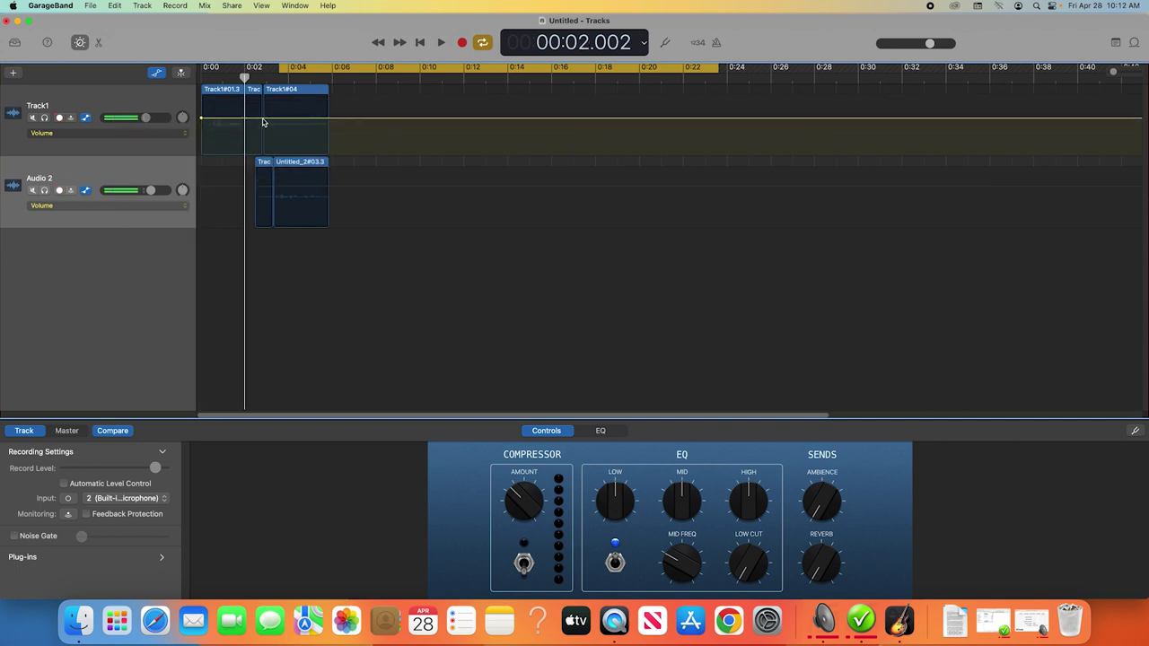
{"action": "left_click", "coordinate": [312, 118]}
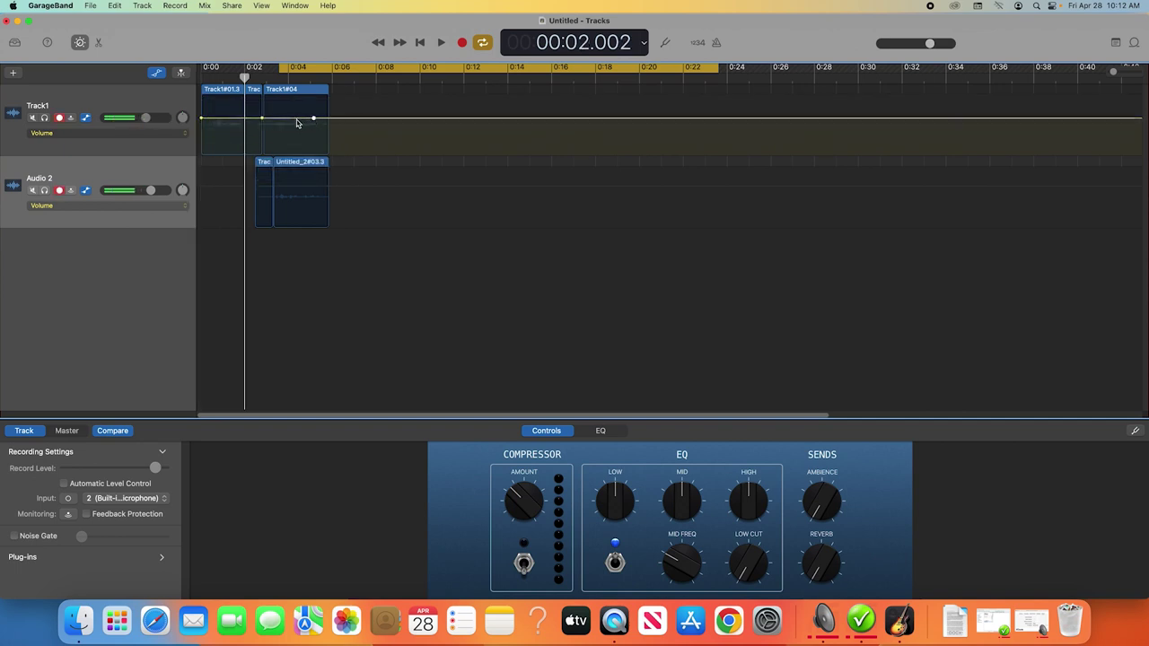
{"action": "left_click_drag", "start_coordinate": [302, 119], "coordinate": [301, 138]}
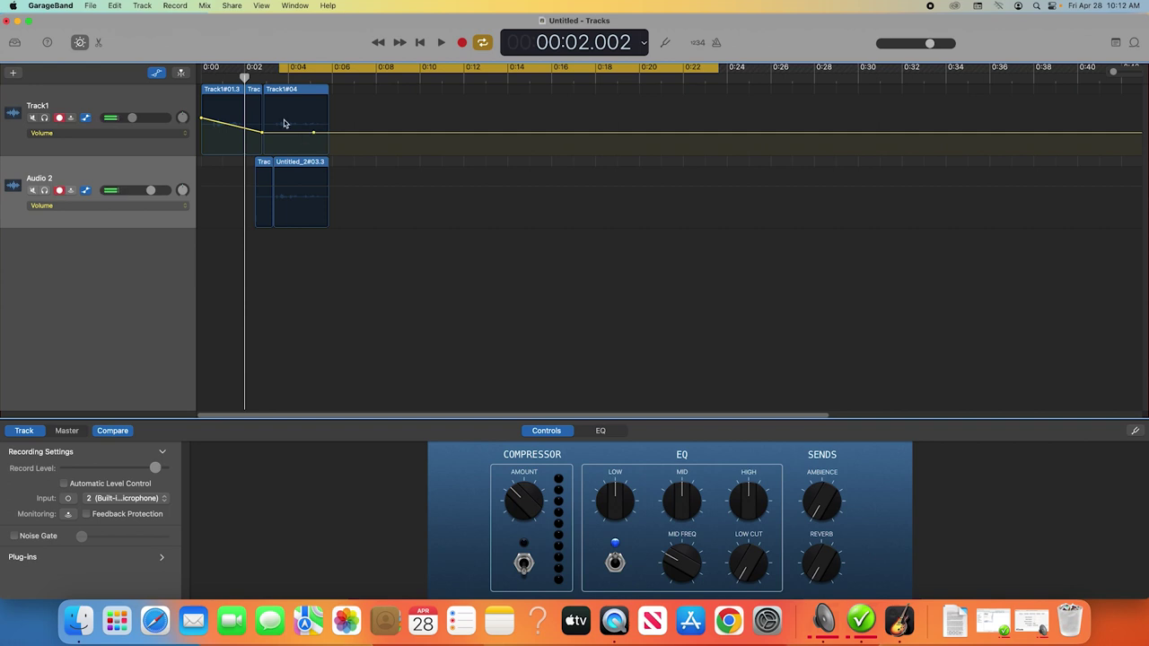
Step: Undo the last automation edit and lower the first volume point to -3.9 dB for a fade-in
{"action": "left_click", "coordinate": [114, 7]}
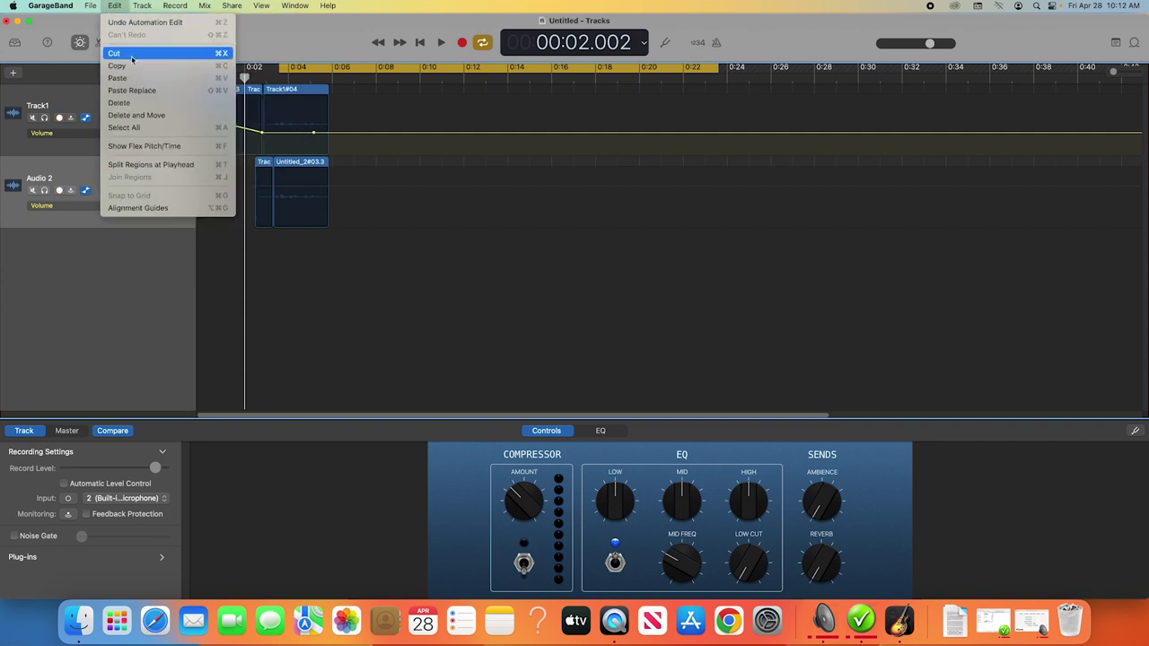
{"action": "left_click", "coordinate": [144, 23]}
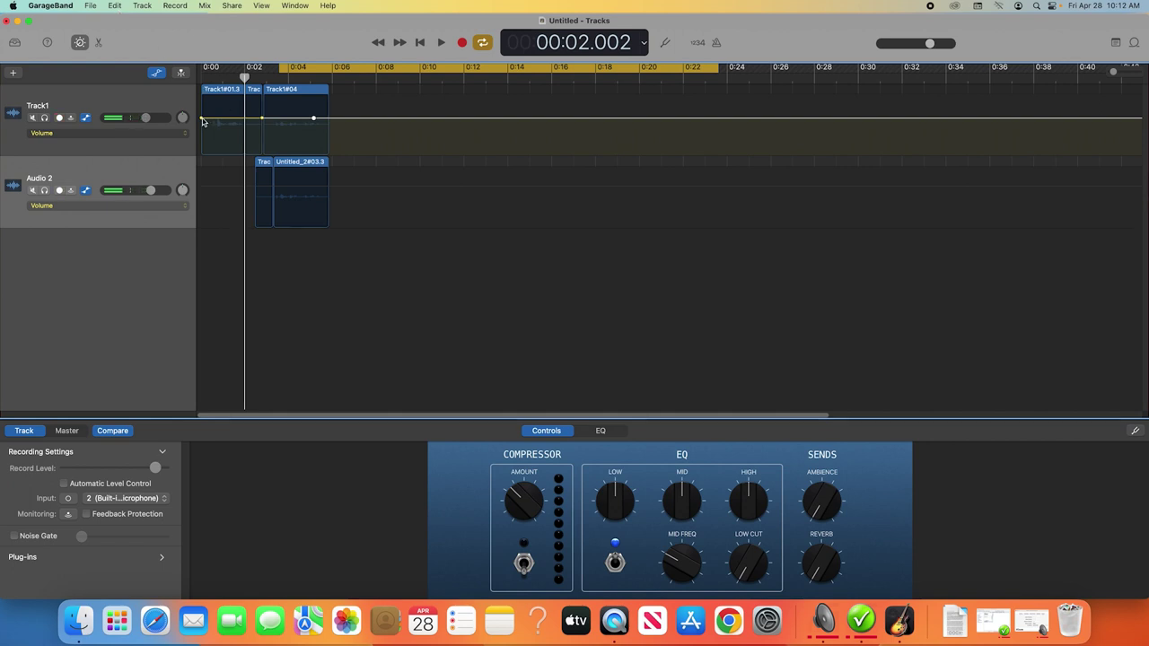
{"action": "left_click_drag", "start_coordinate": [201, 118], "coordinate": [201, 133]}
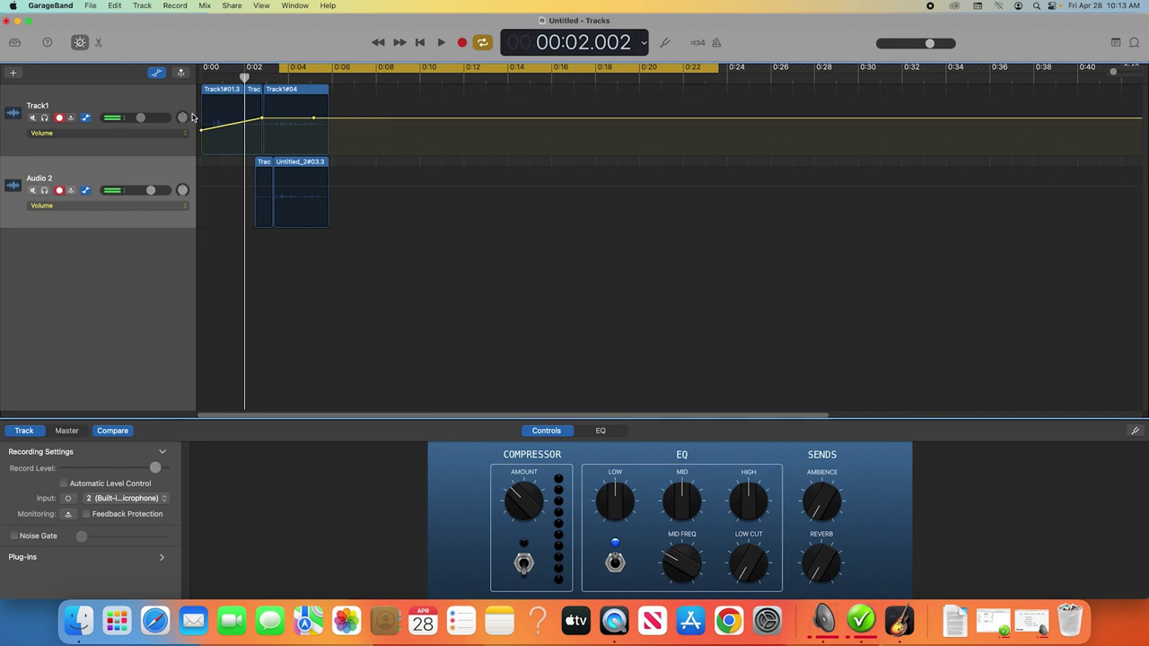
{"action": "left_click", "coordinate": [232, 7]}
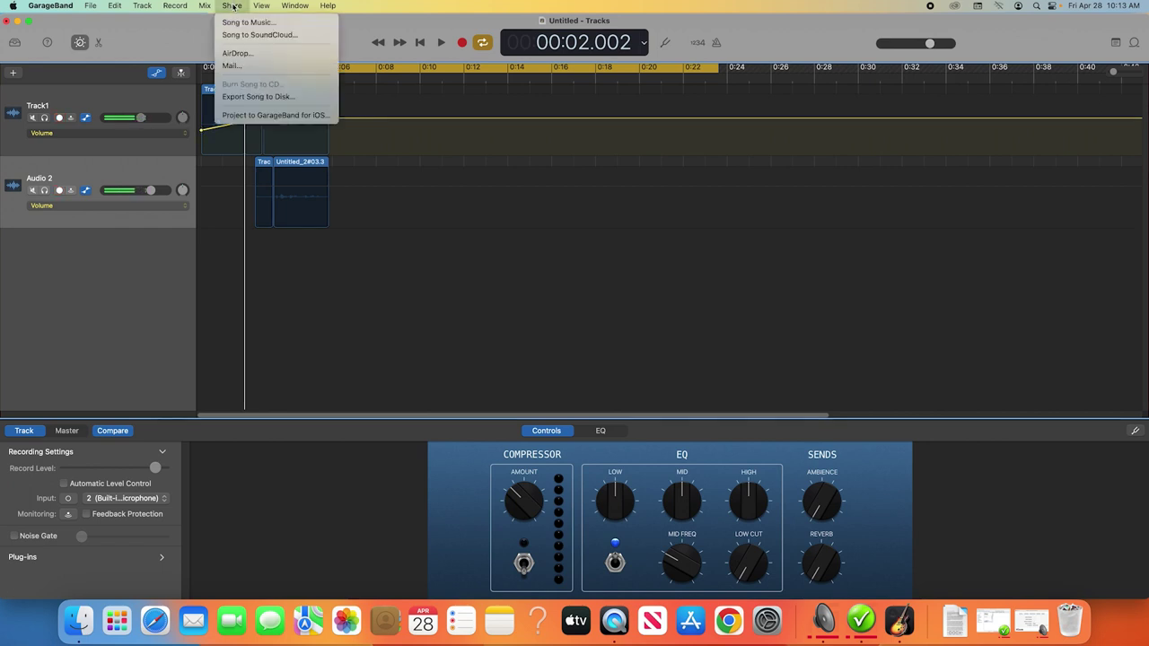
Step: Open Export Song to Disk and name the file Podcast
{"action": "left_click", "coordinate": [264, 96]}
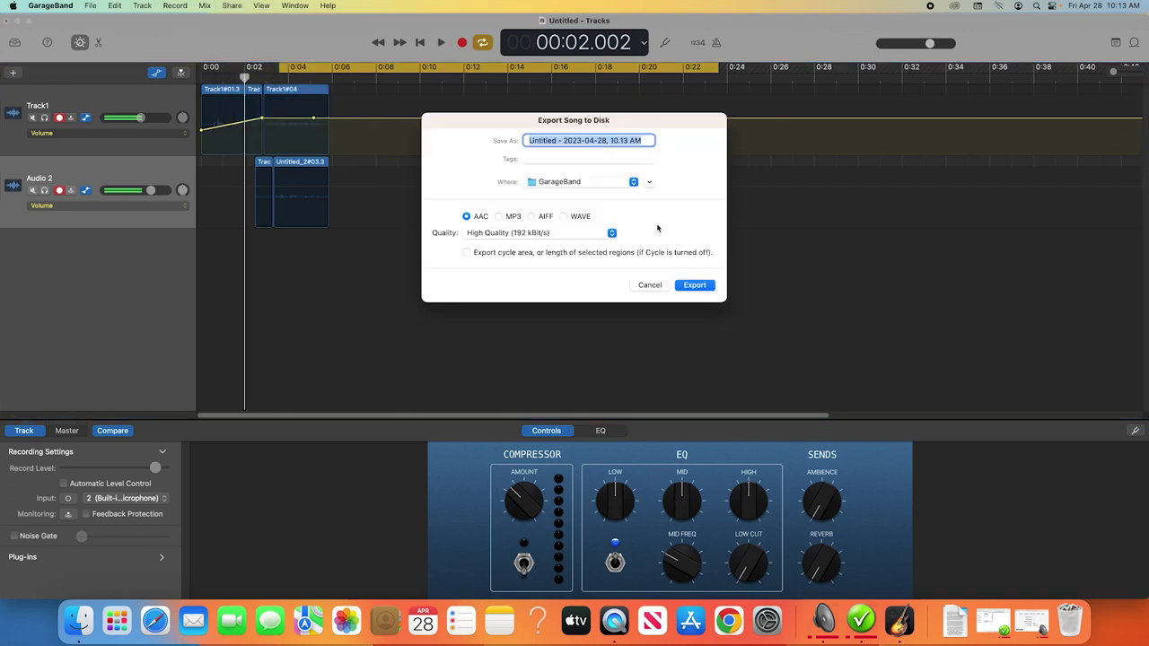
{"action": "type", "text": "Podcast"}
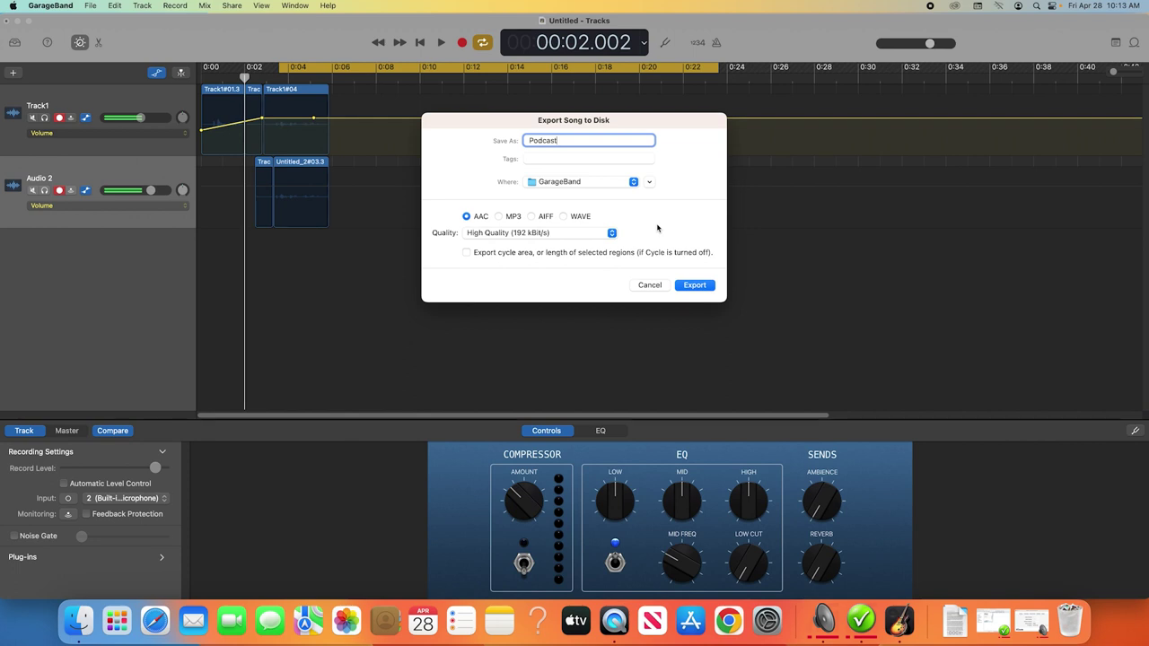
Step: Switch the export format to WAVE and export Podcast to disk
{"action": "key", "text": "super+a"}
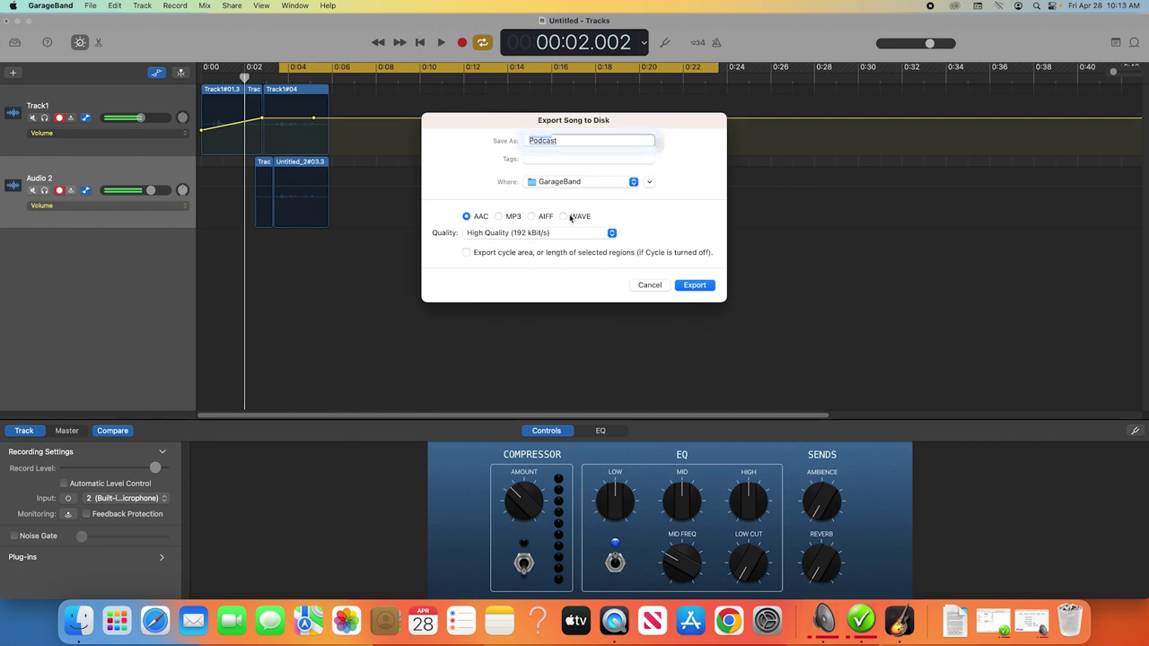
{"action": "left_click", "coordinate": [572, 217]}
{"action": "left_click", "coordinate": [694, 285]}
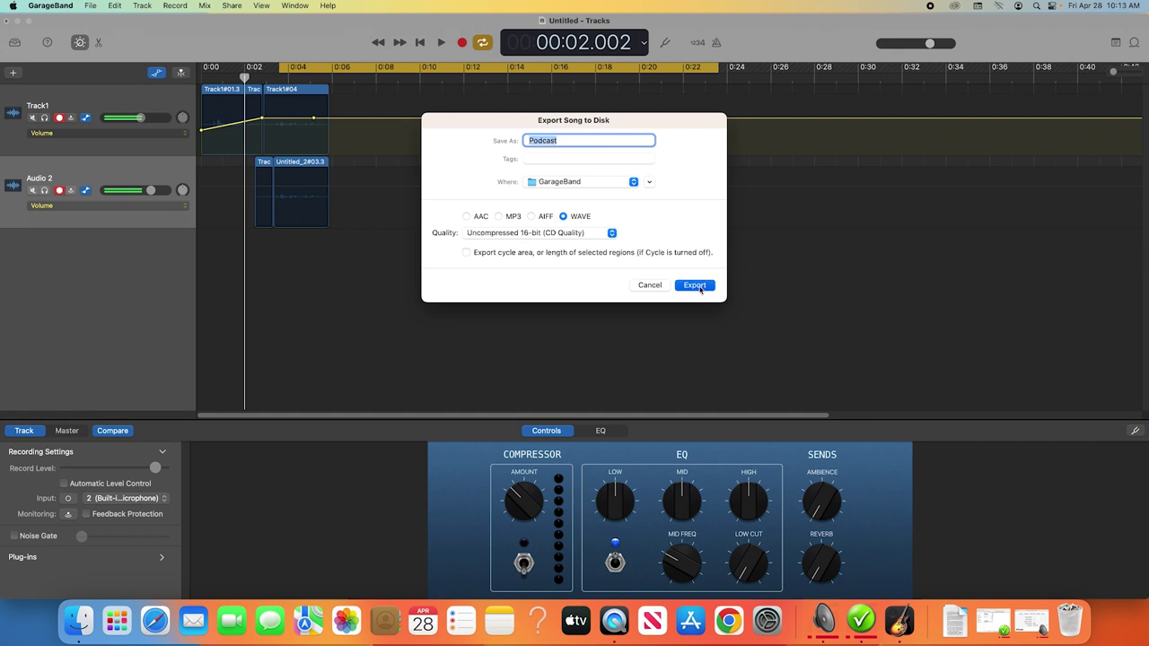